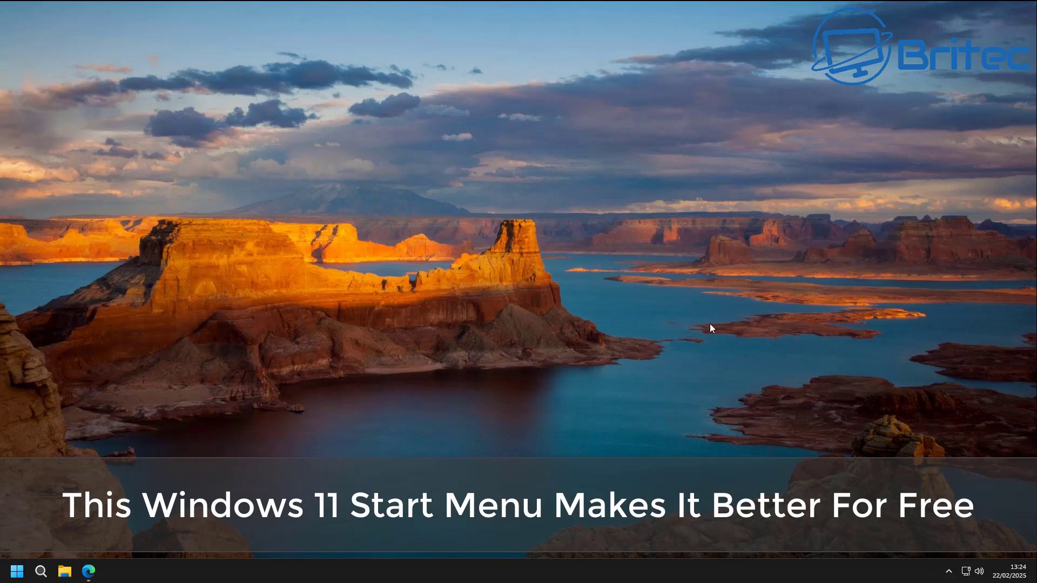
- Check the default Start menu, then download and run windhawk_setup.exe from windhawk.net
left_click(19, 573)
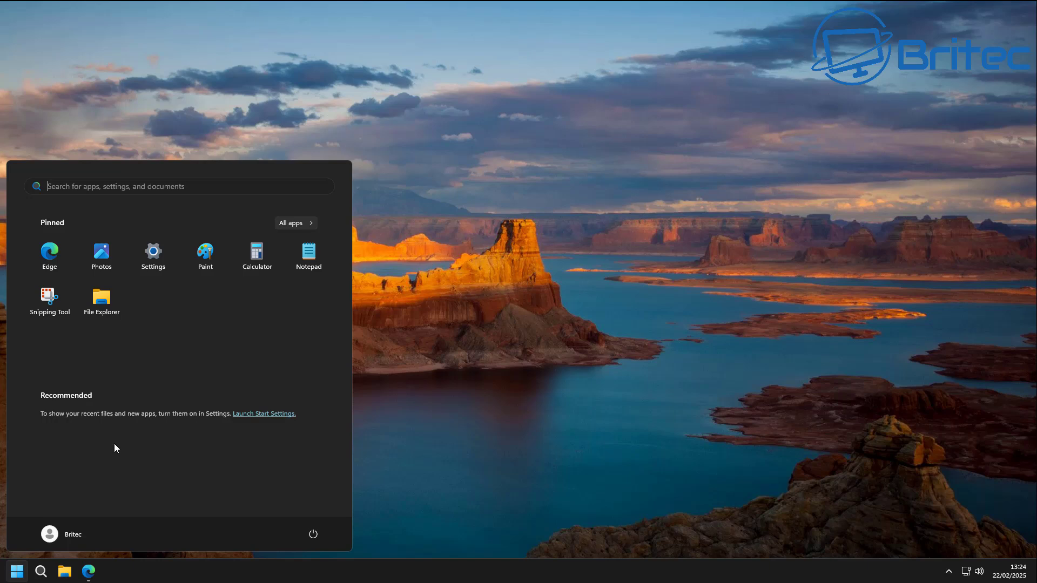
left_click(475, 337)
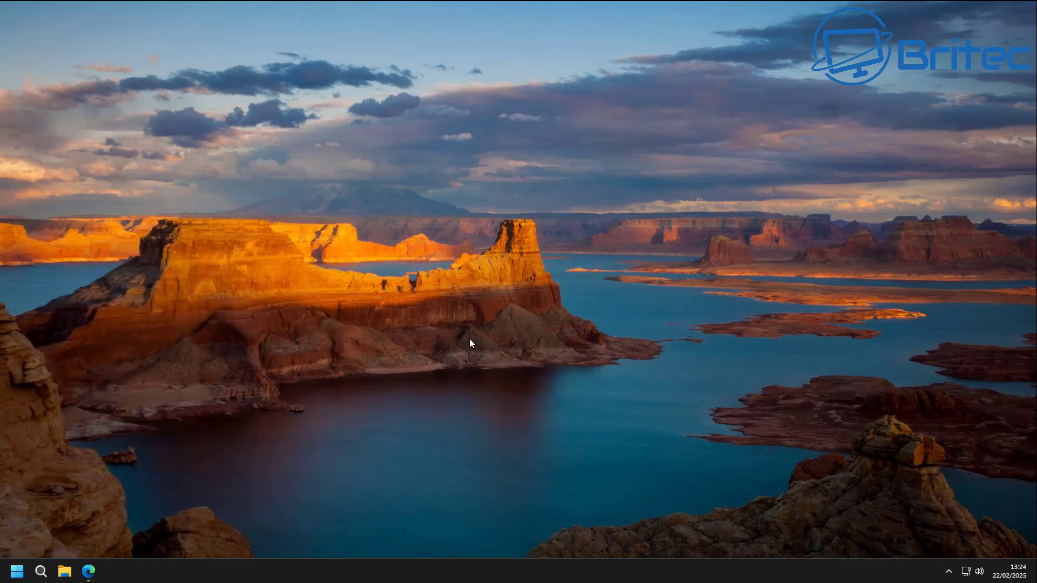
left_click(89, 576)
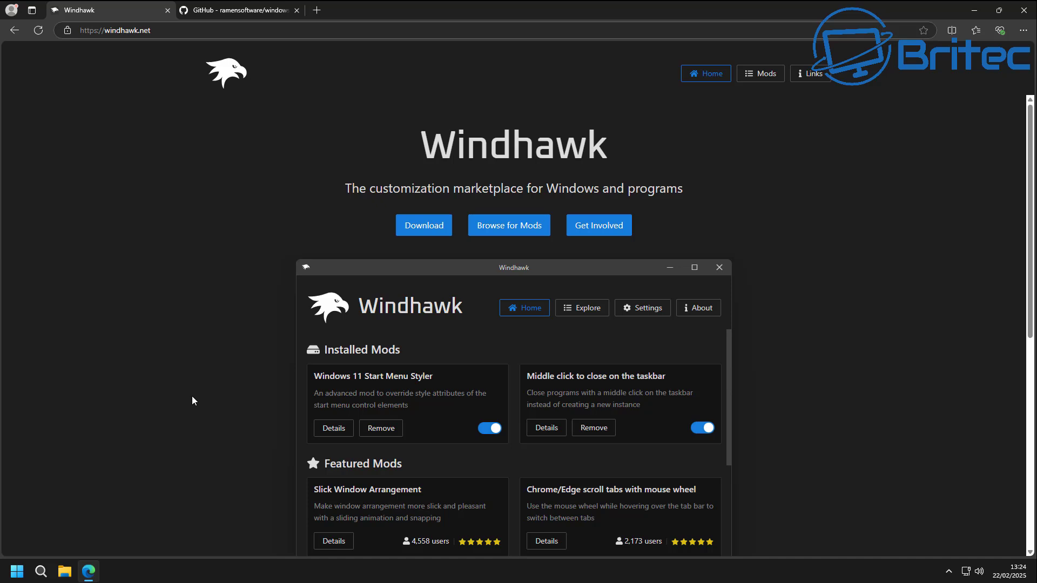
left_click(417, 231)
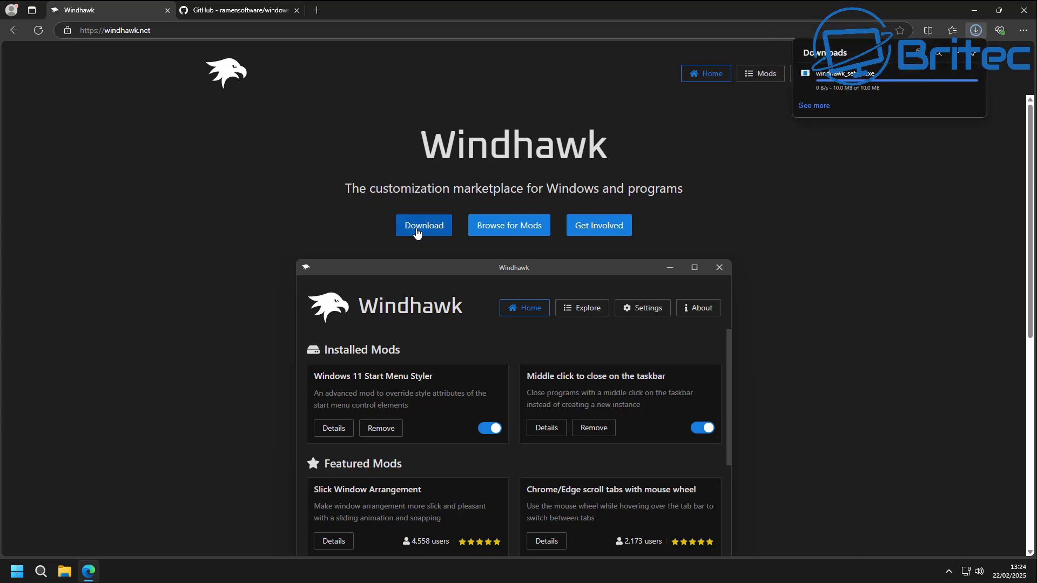
left_click(834, 84)
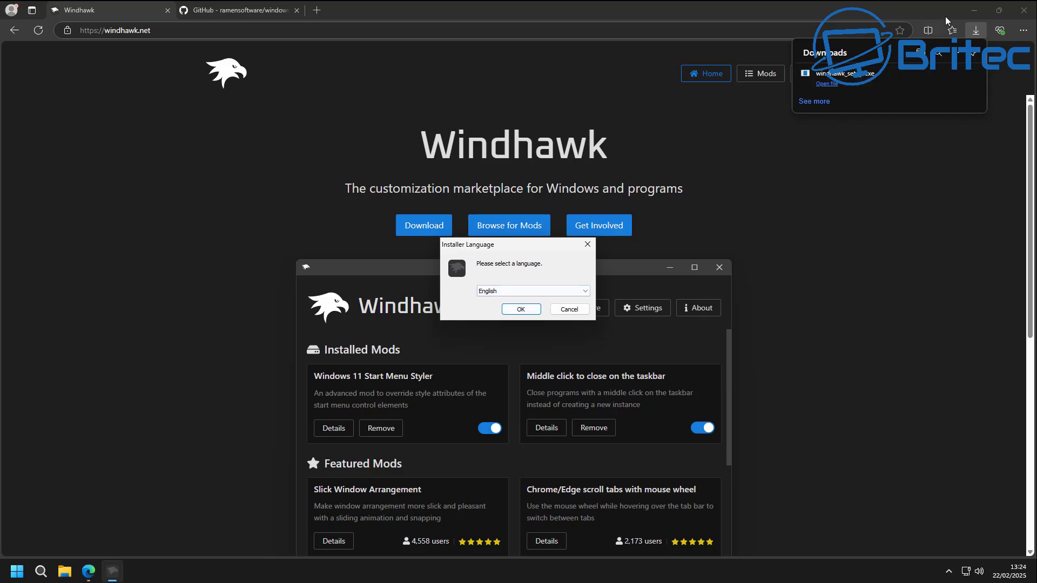
- Install Windhawk v1.5.1 in English as a standard install into C:\Program Files\Windhawk, then minimize it
left_click(974, 10)
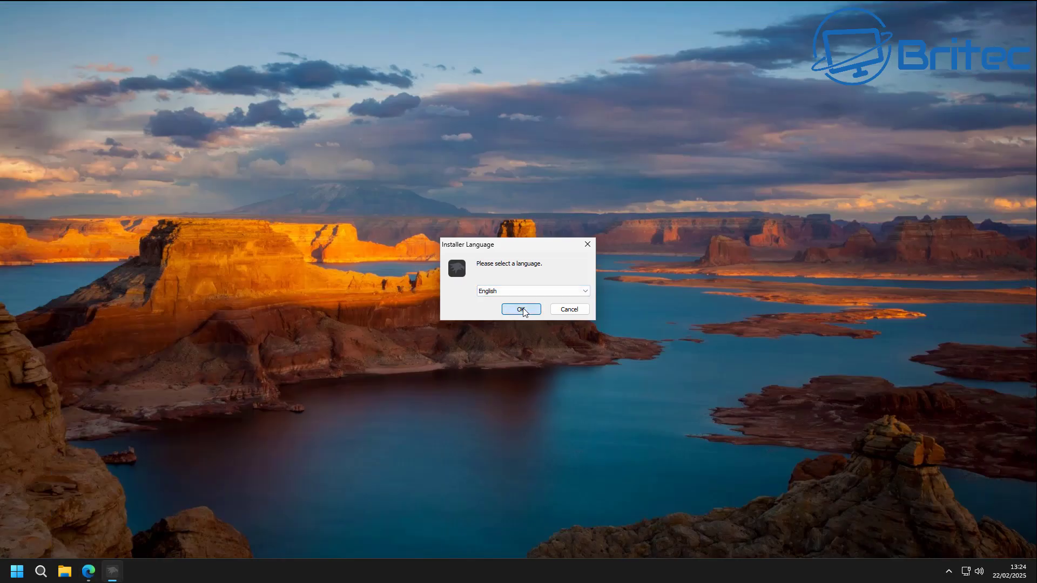
left_click(521, 310)
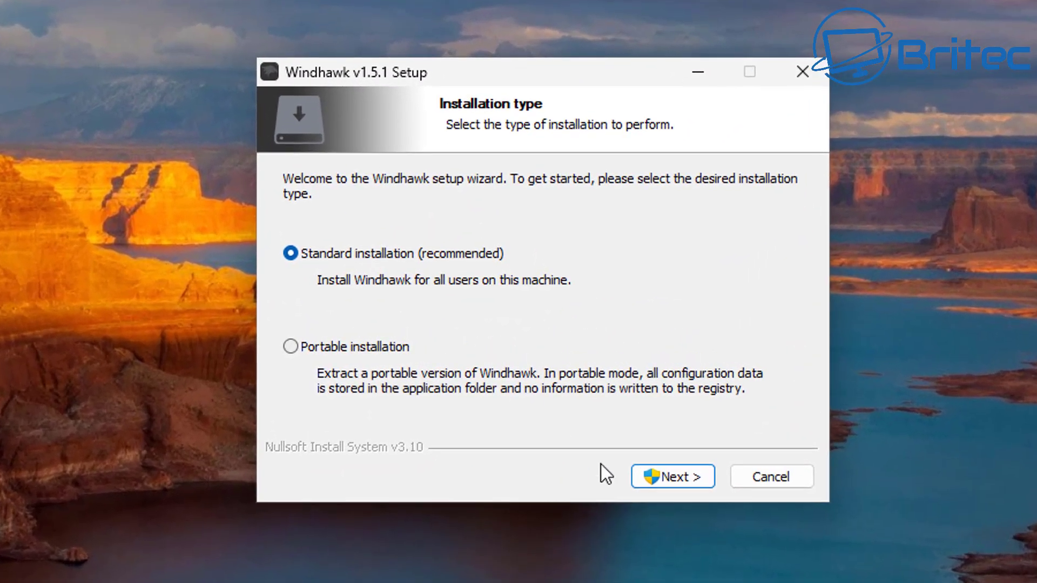
left_click(679, 477)
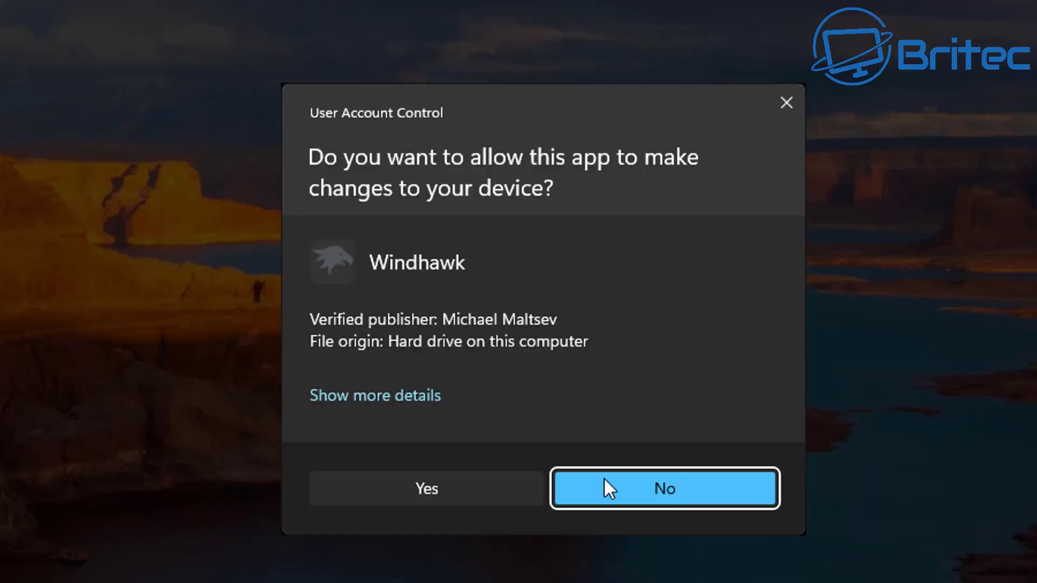
left_click(488, 492)
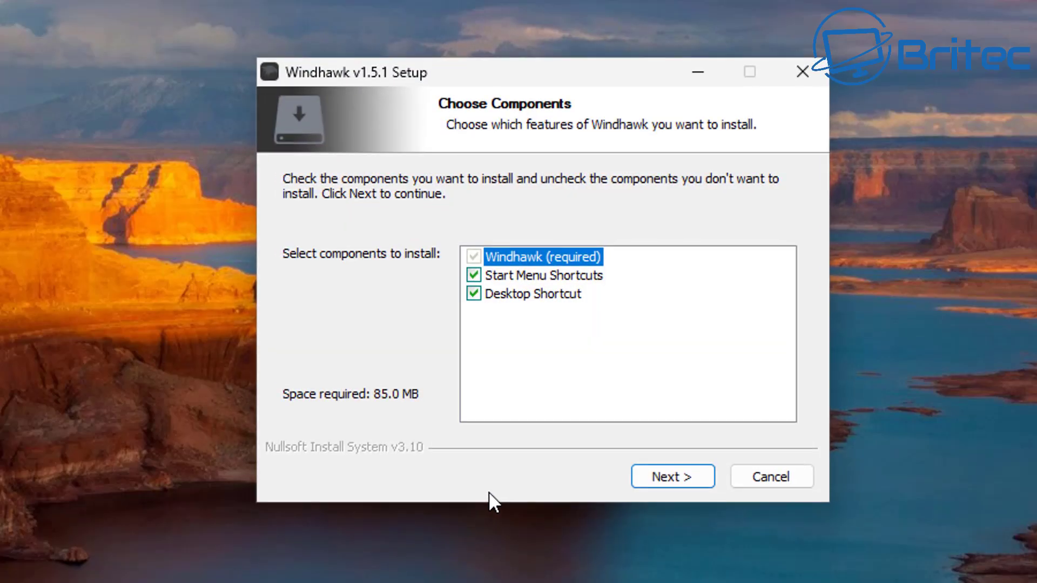
left_click(694, 475)
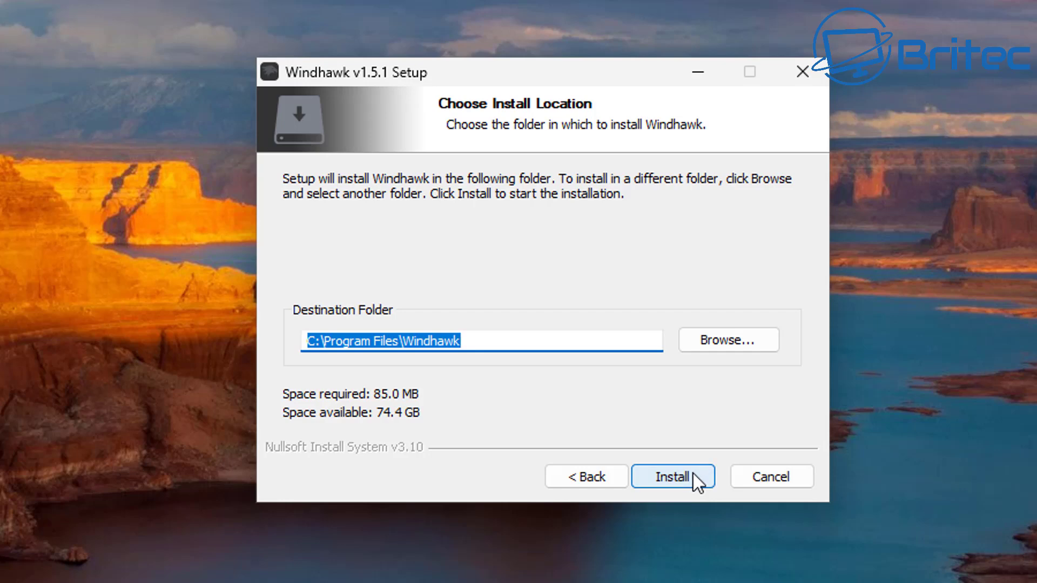
left_click(693, 475)
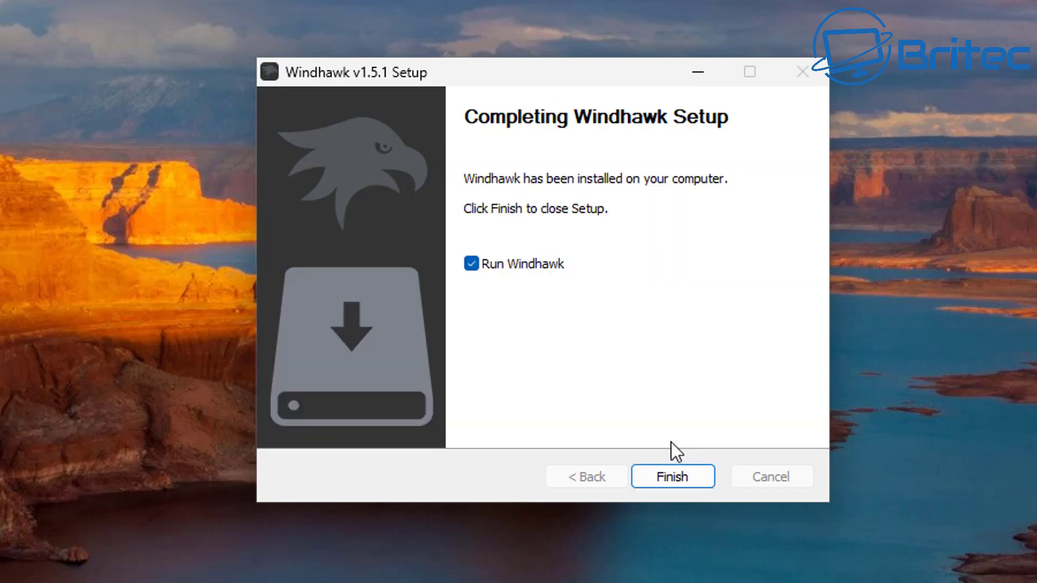
left_click(672, 475)
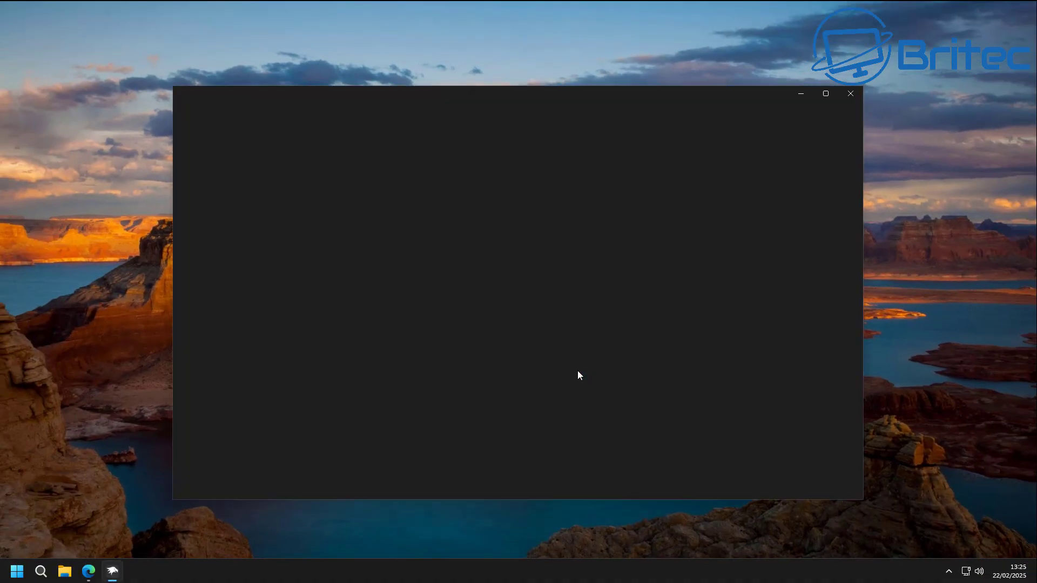
left_click(801, 95)
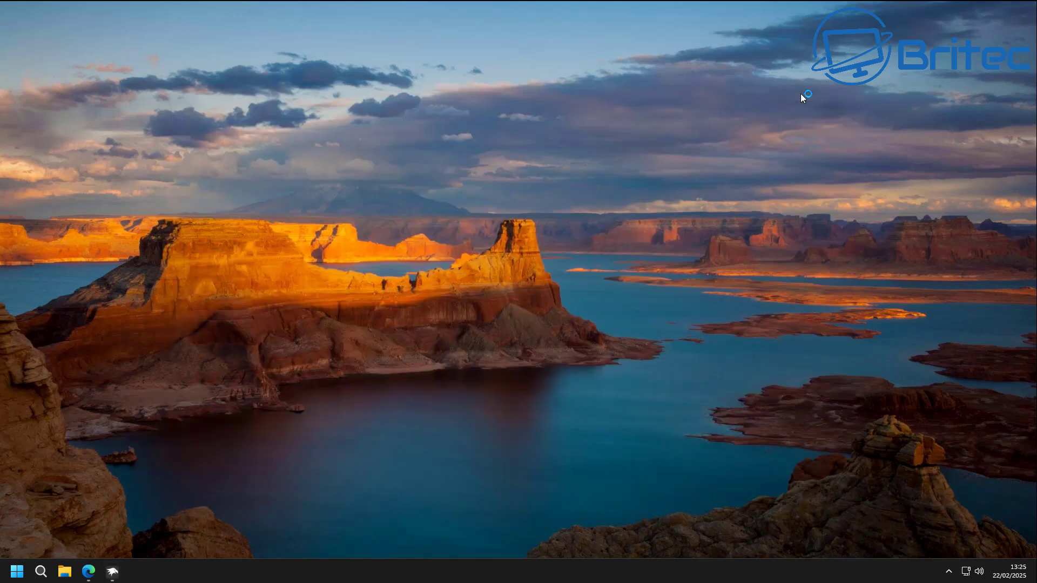
- Scroll the GitHub Windows 11 start menu styling guide down through its Themes table
left_click(89, 571)
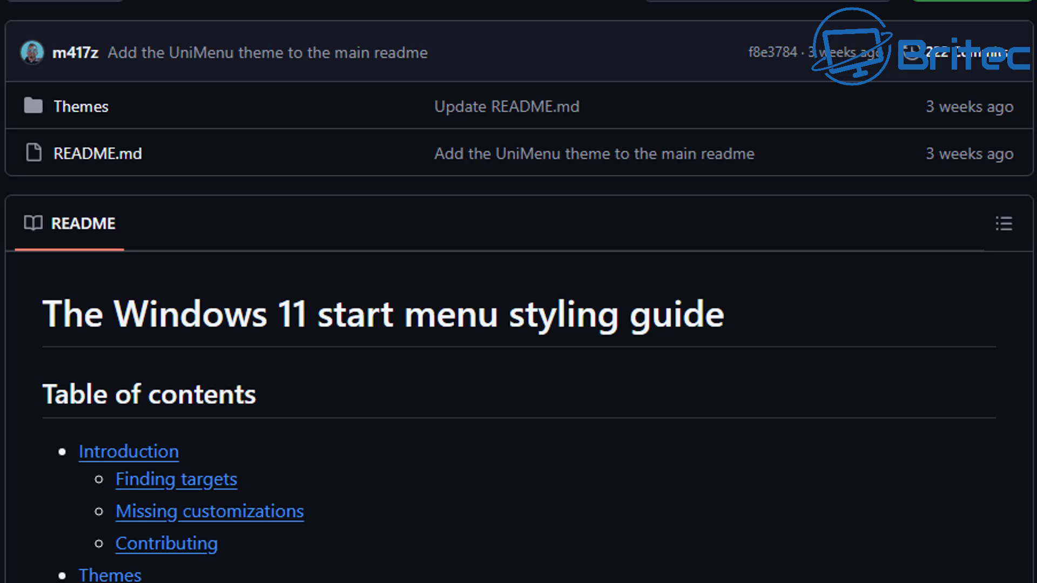
scroll(519, 291, "down", 5)
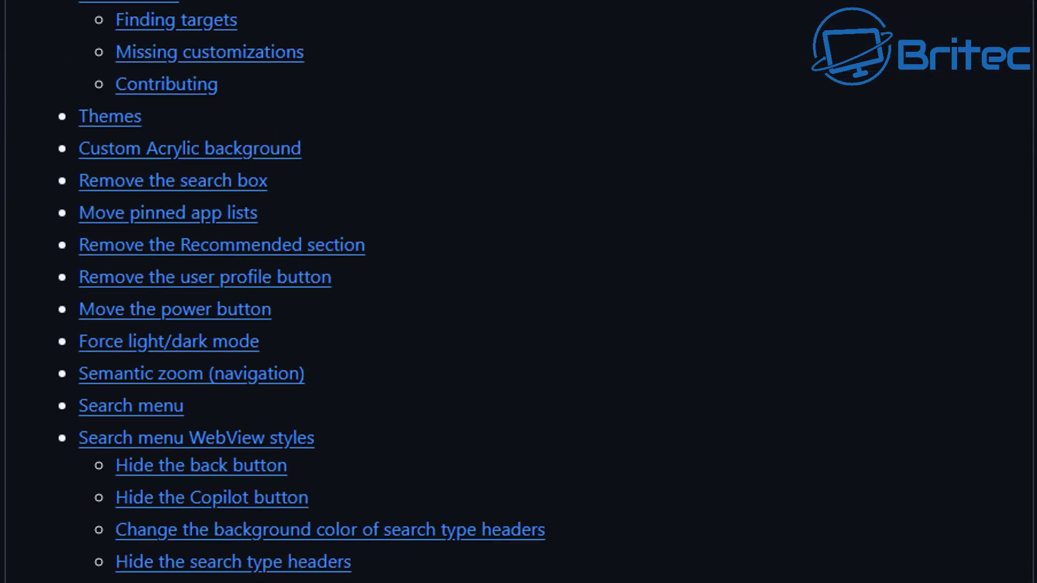
scroll(981, 294, "down", 3)
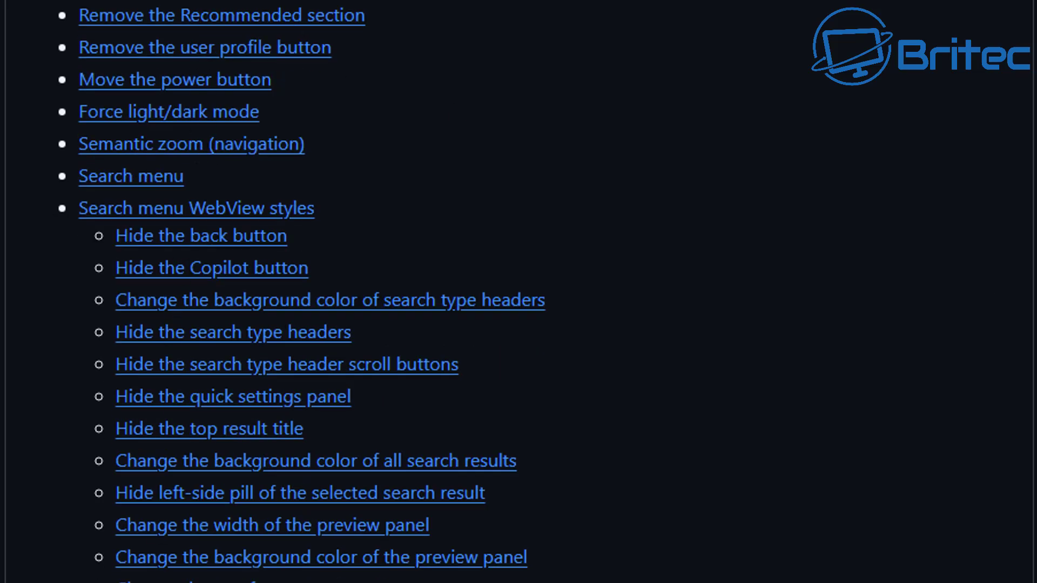
scroll(266, 231, "down", 8)
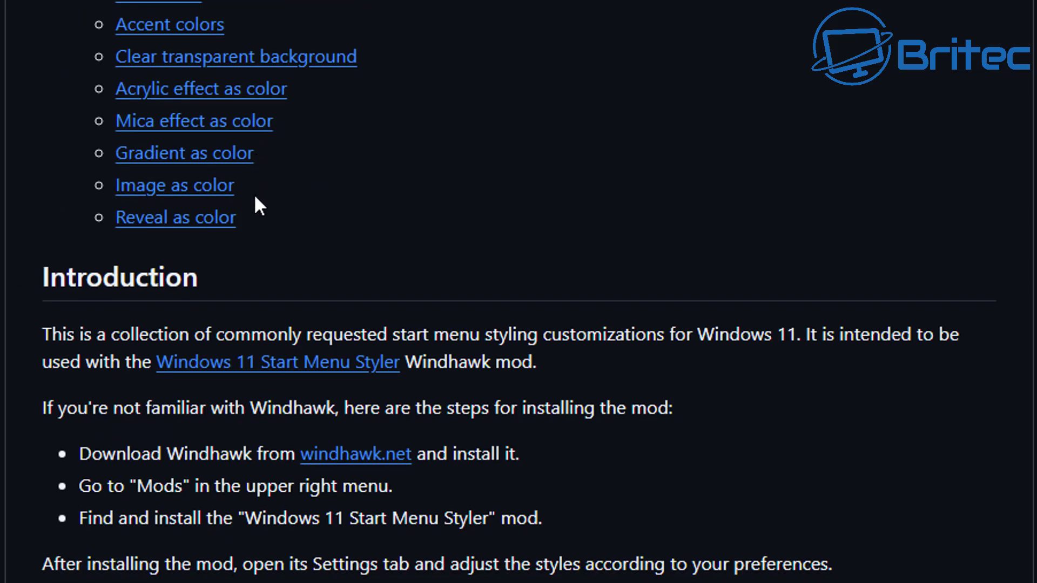
scroll(255, 197, "down", 3)
scroll(255, 235, "down", 6)
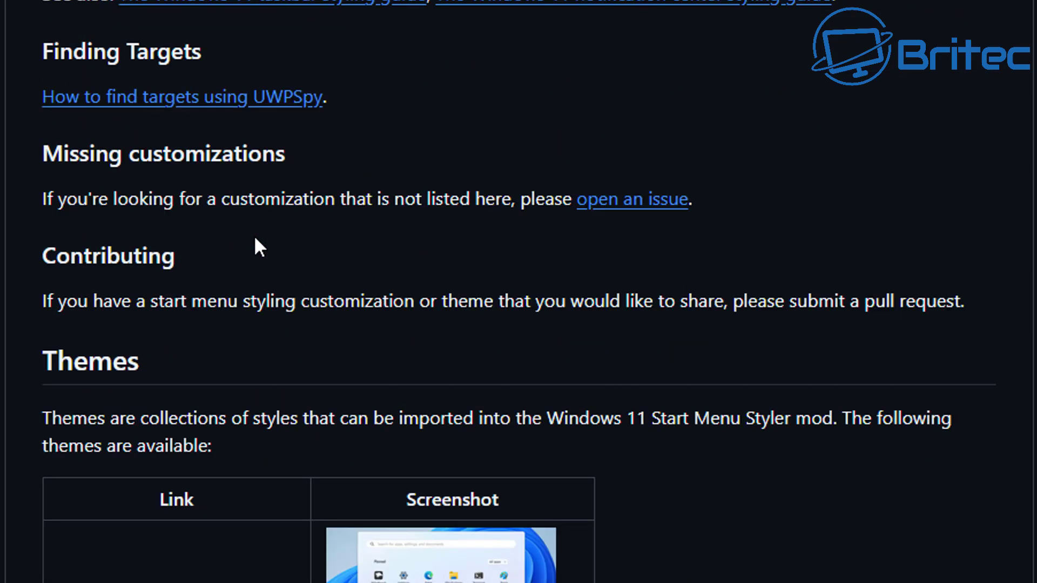
scroll(256, 238, "down", 7)
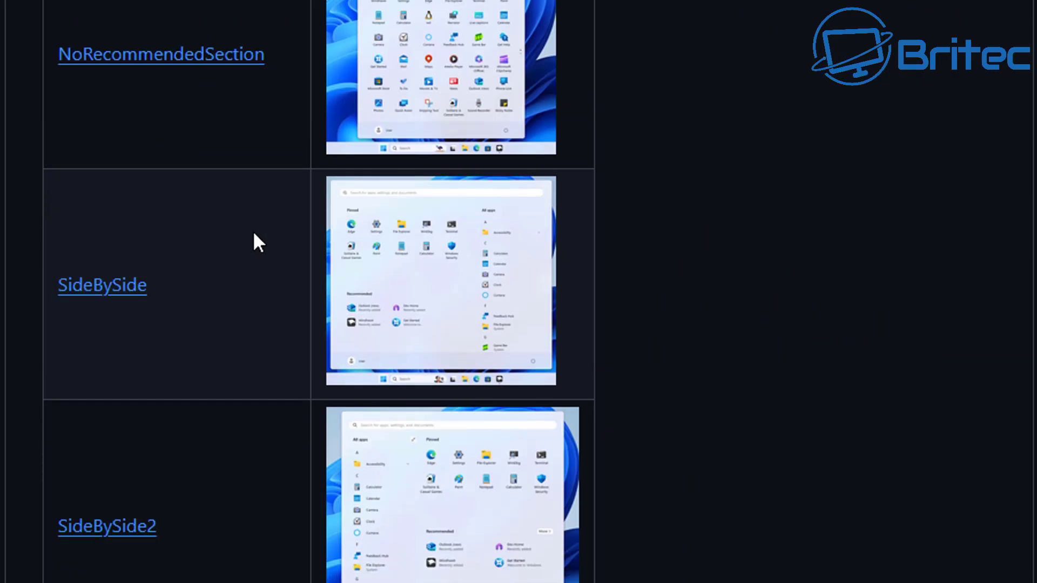
scroll(254, 233, "down", 6)
scroll(257, 206, "down", 5)
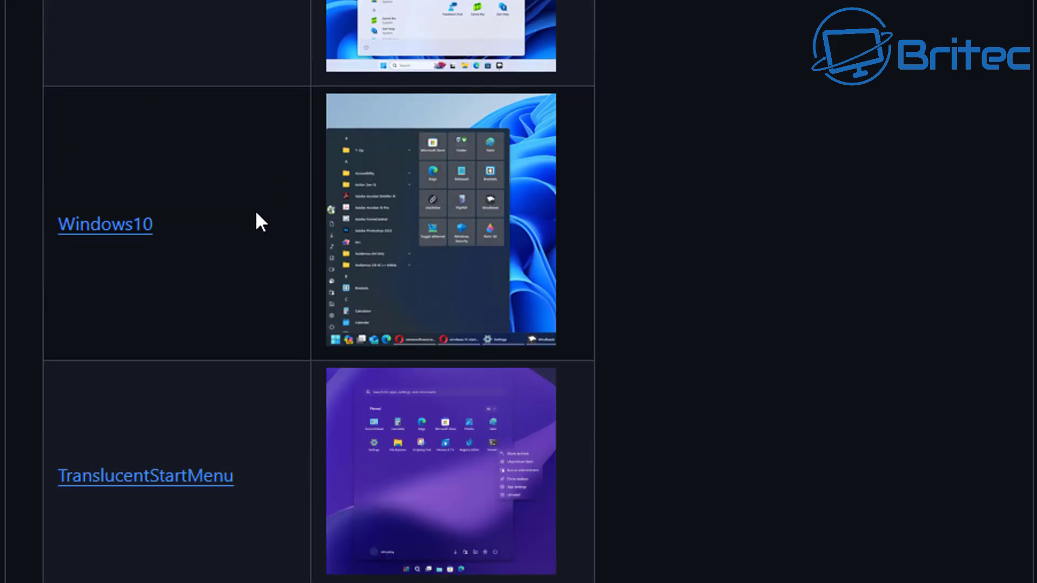
scroll(254, 219, "down", 3)
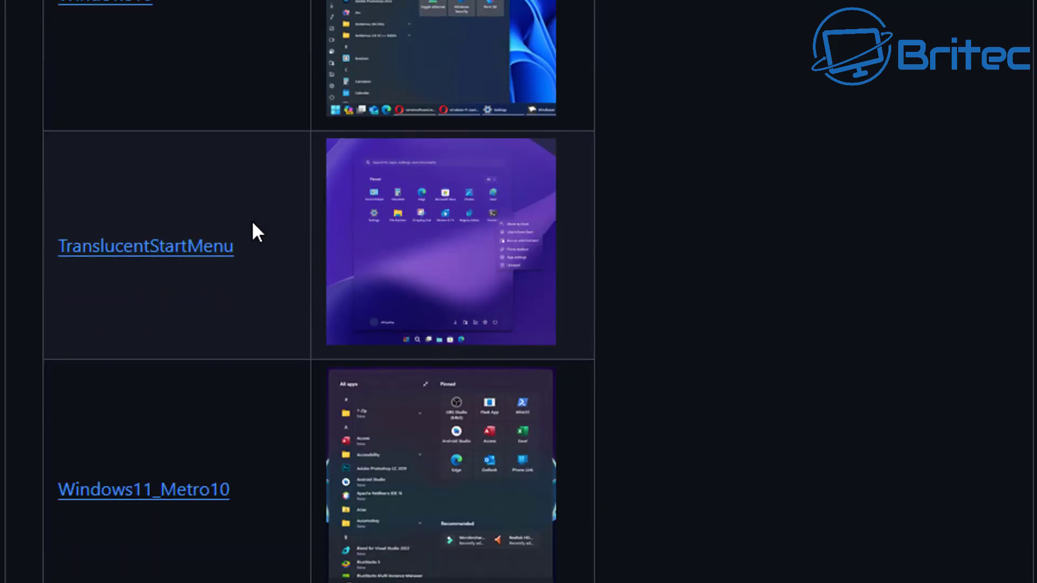
scroll(254, 223, "down", 5)
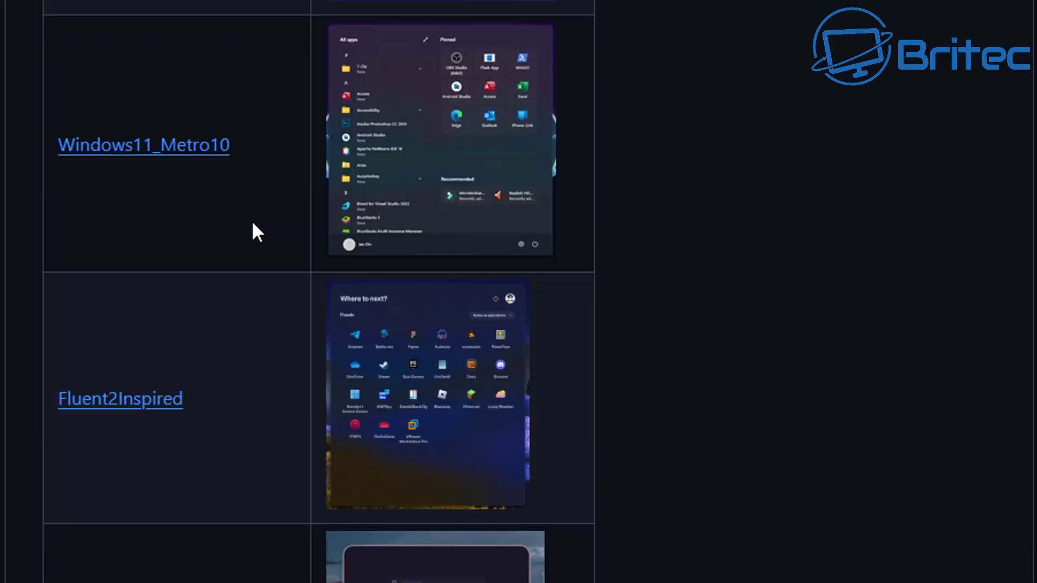
scroll(254, 223, "down", 3)
scroll(254, 223, "down", 5)
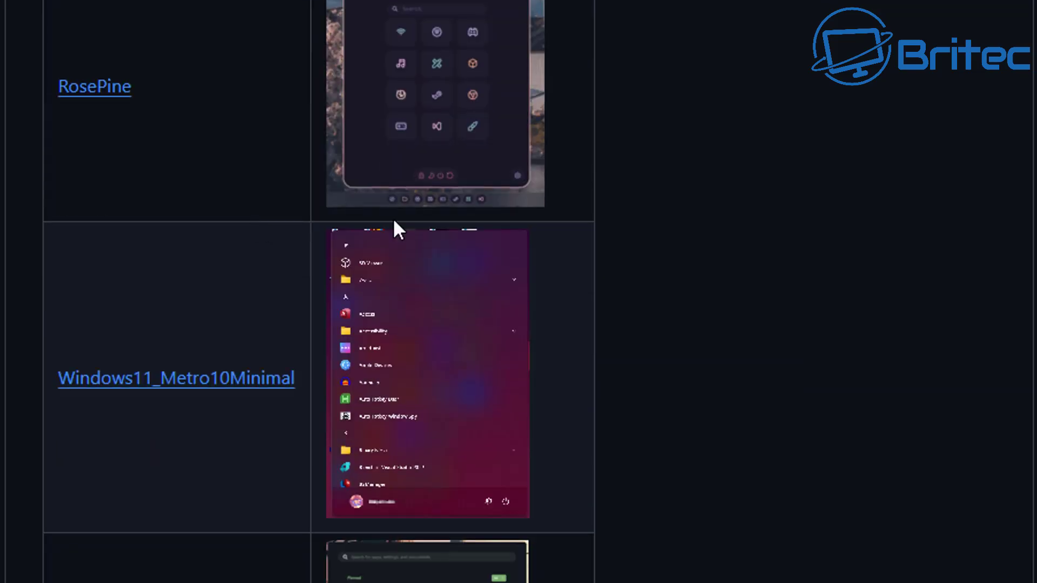
scroll(254, 222, "down", 15)
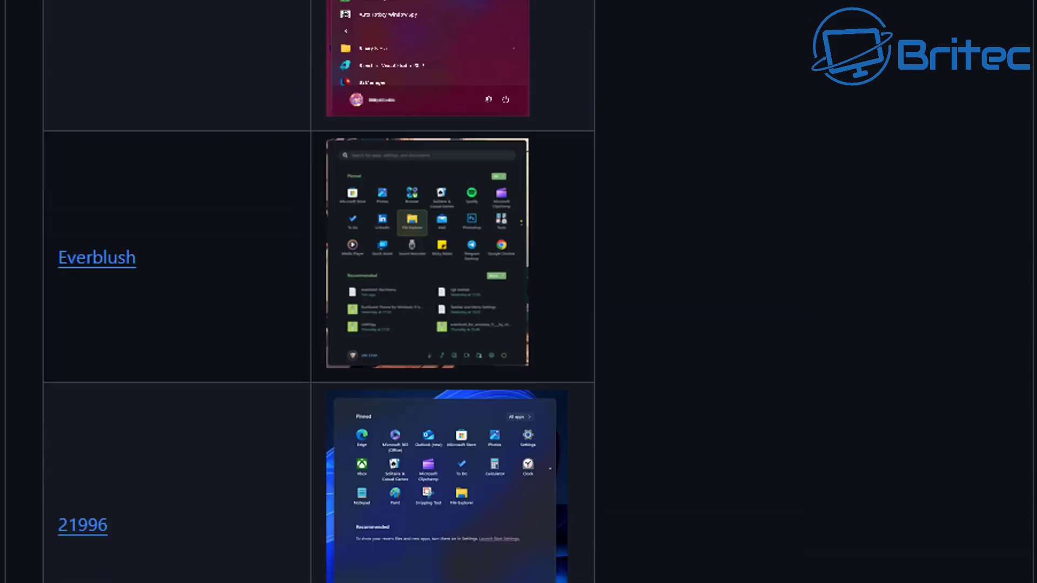
scroll(253, 222, "down", 2)
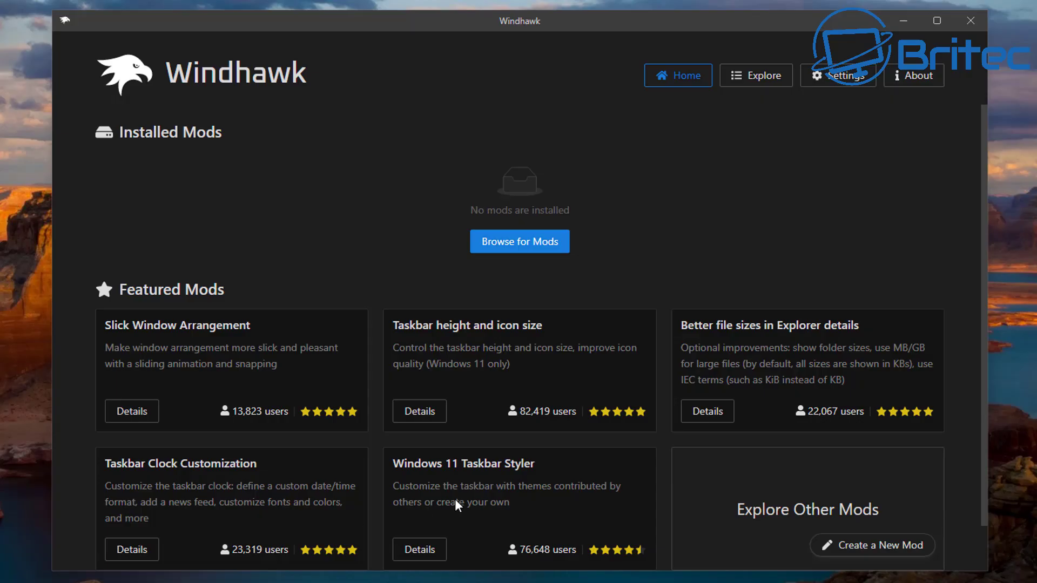
- Search the Explore catalogue for 'Windows 11 Start Menu Styler' by pasting the mod name
left_click(510, 252)
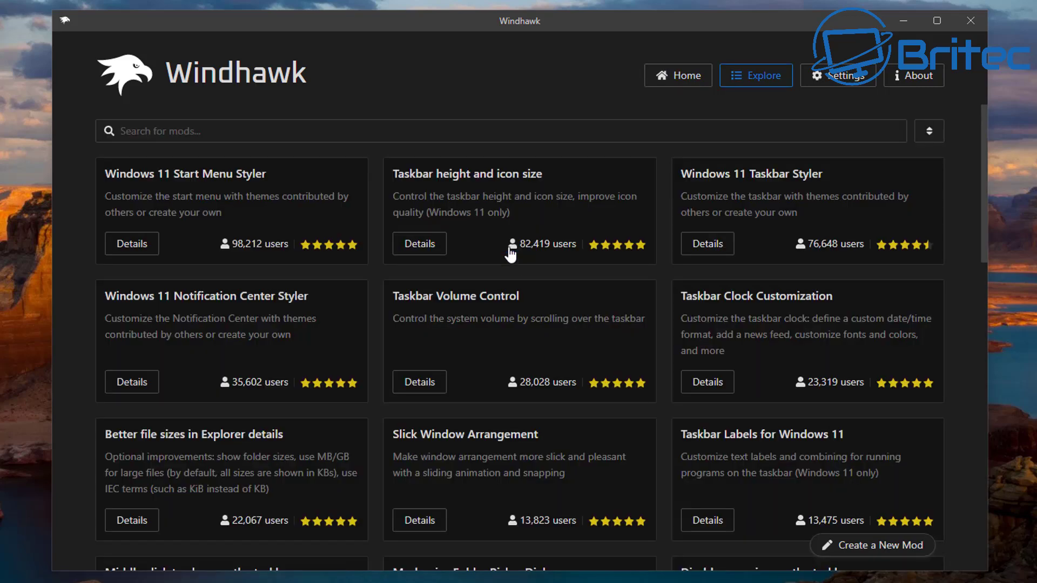
right_click(133, 133)
left_click(152, 192)
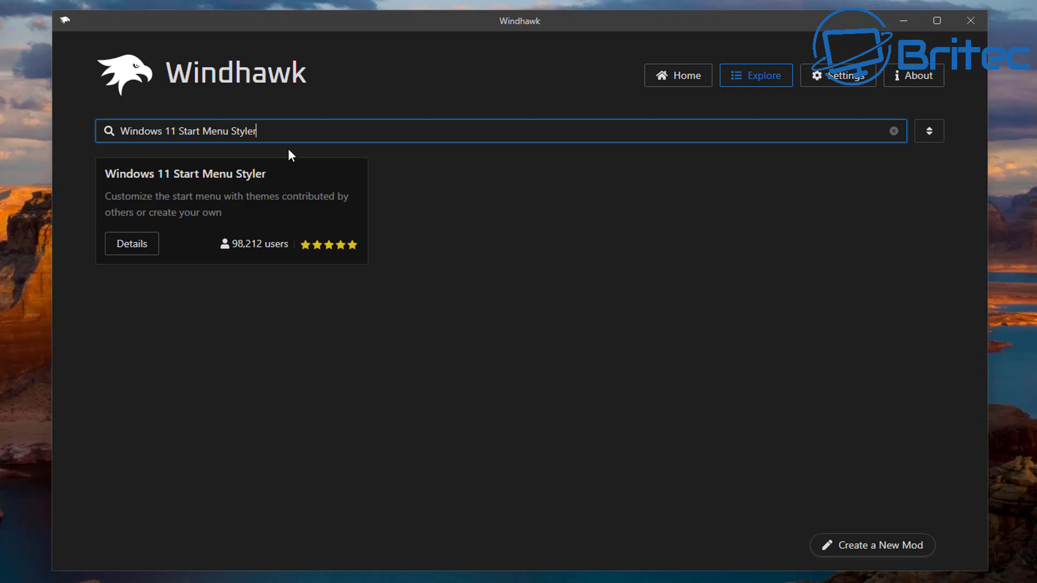
left_click(263, 191)
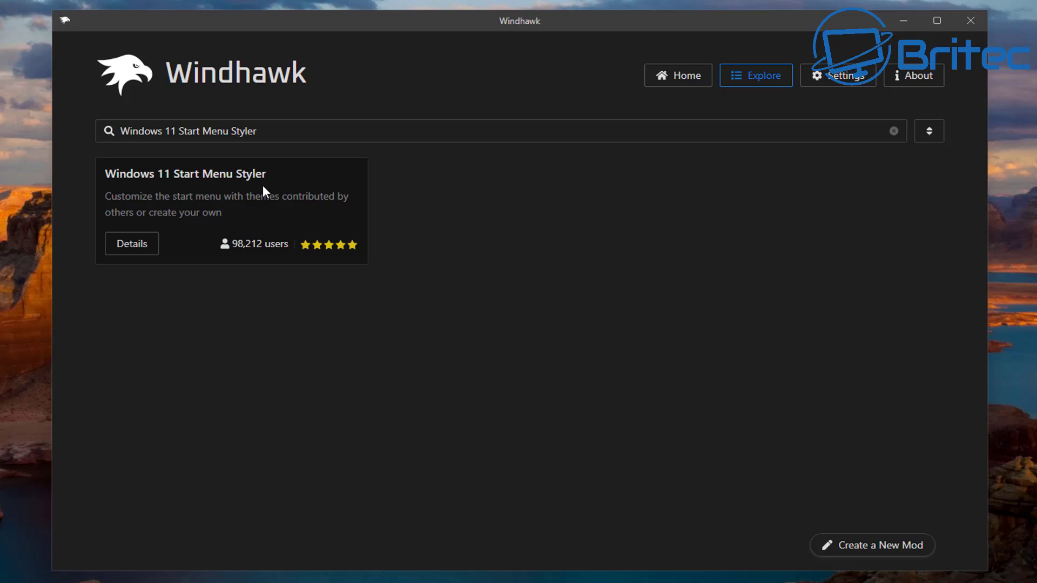
- Open the Windows 11 Start Menu Styler details, review its source code, then start installing it
left_click(131, 247)
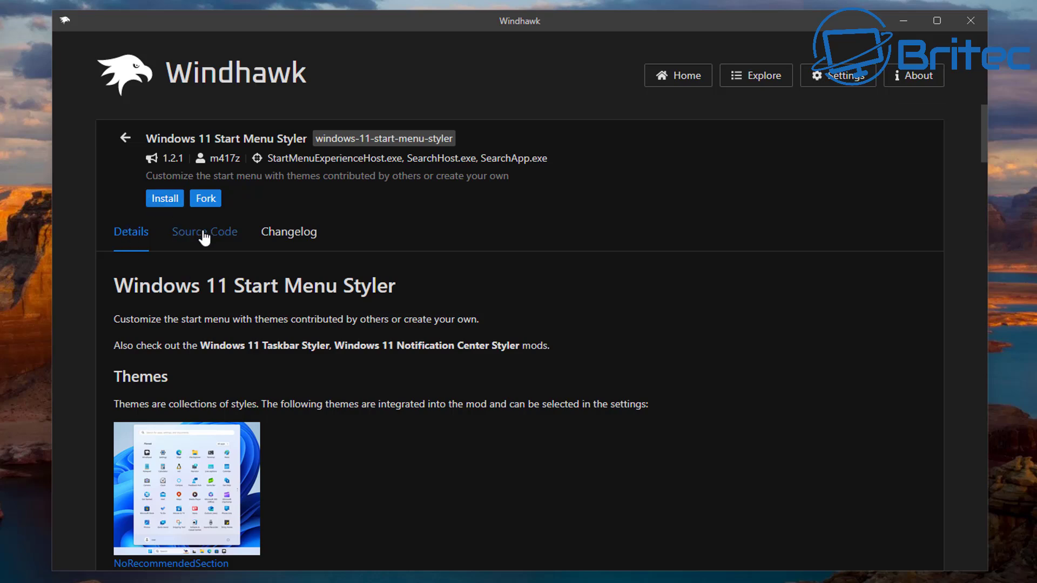
left_click(202, 243)
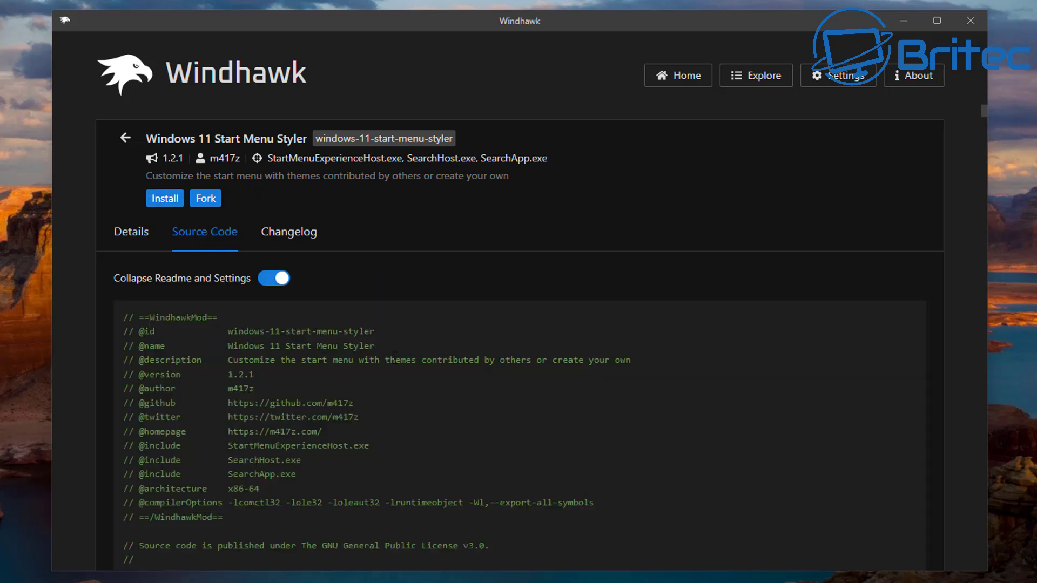
scroll(395, 360, "down", 13)
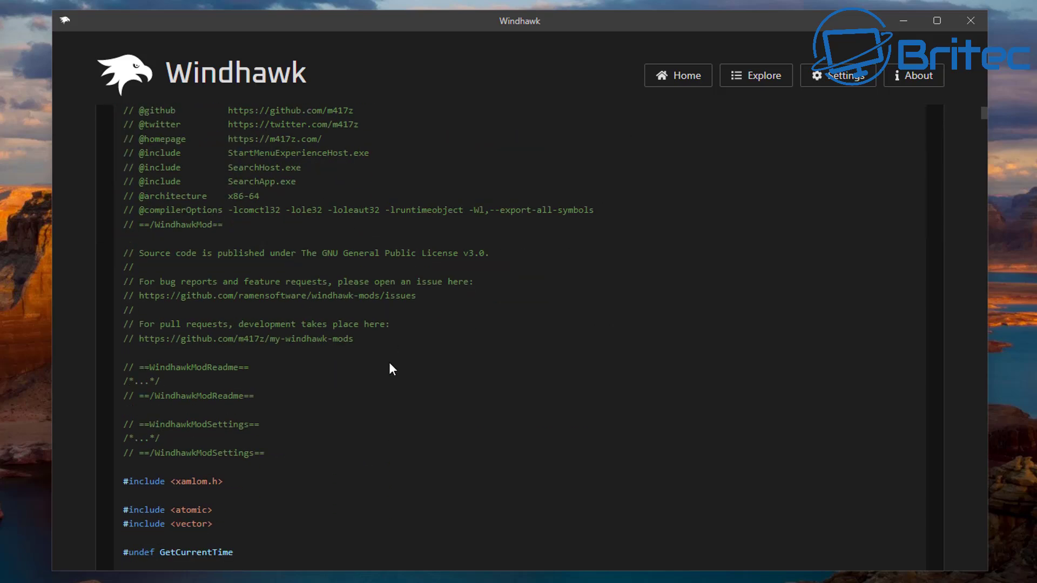
scroll(388, 367, "up", 13)
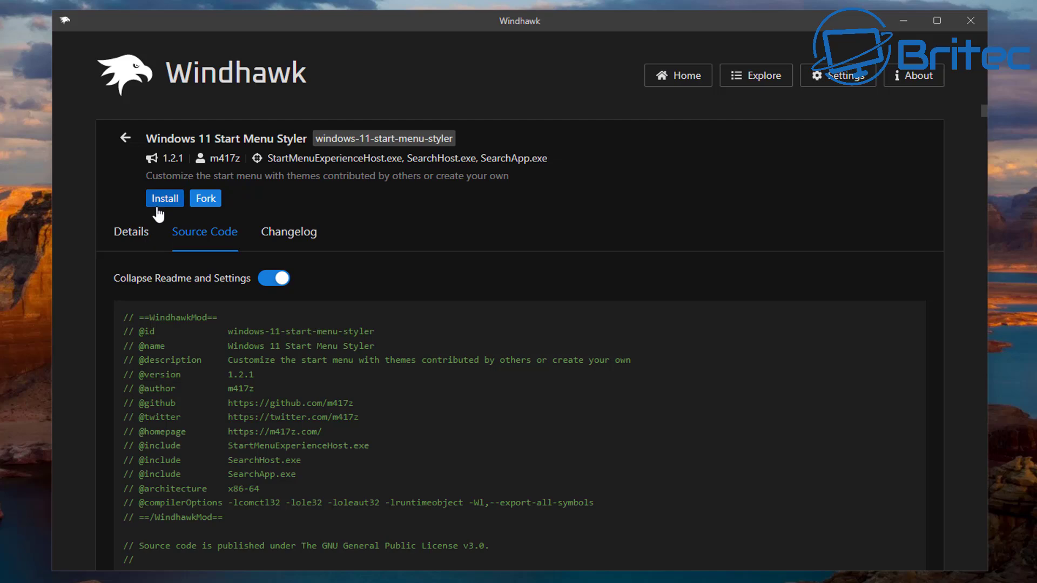
left_click(149, 237)
left_click(166, 205)
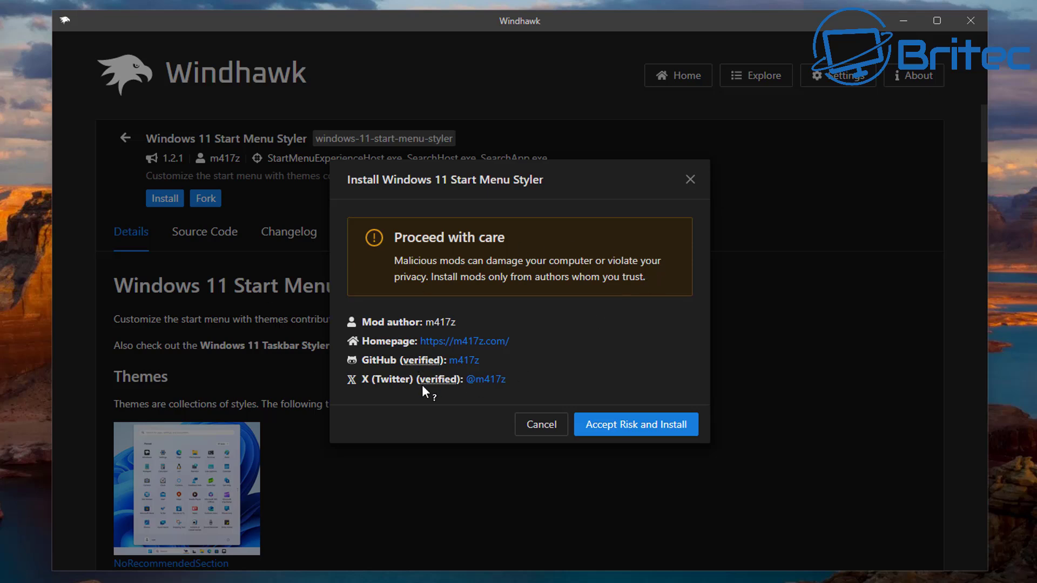
- Accept the risk to install Start Menu Styler 1.2.1 and maximize the Windhawk window
left_click(656, 427)
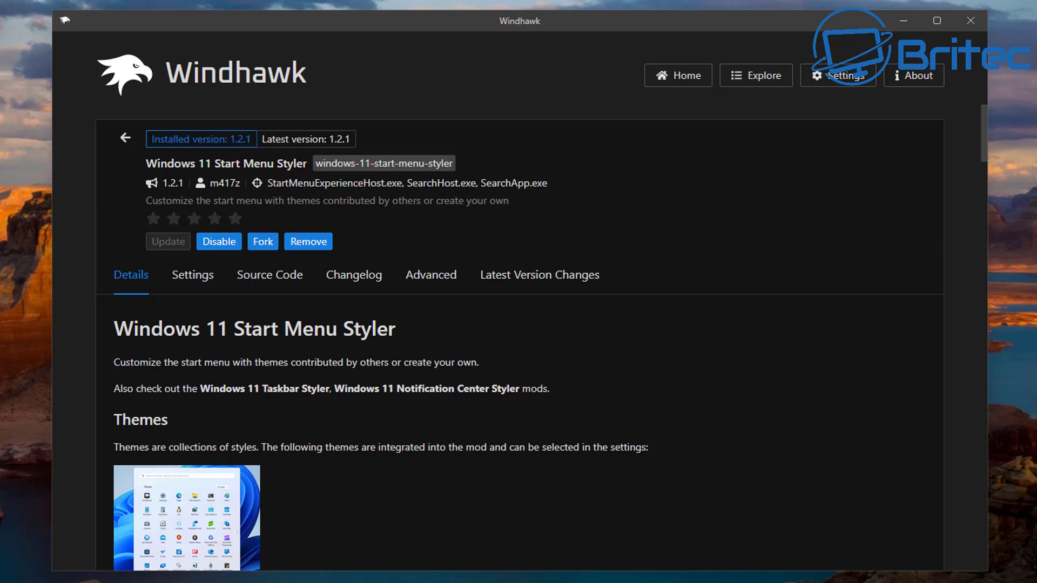
left_click(937, 21)
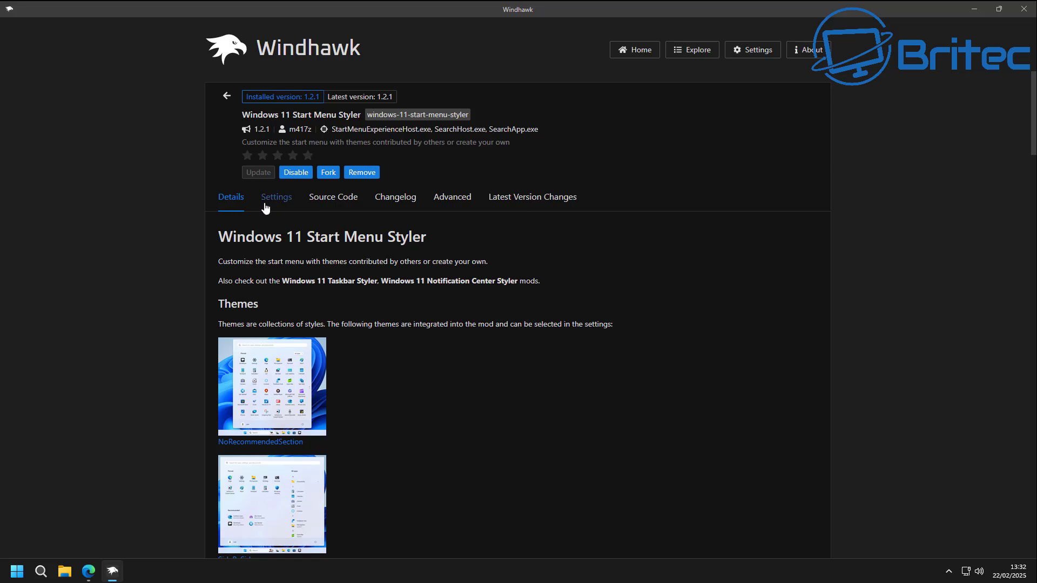
- Choose the SideBySide2 theme in the mod's Settings and save it
left_click(266, 209)
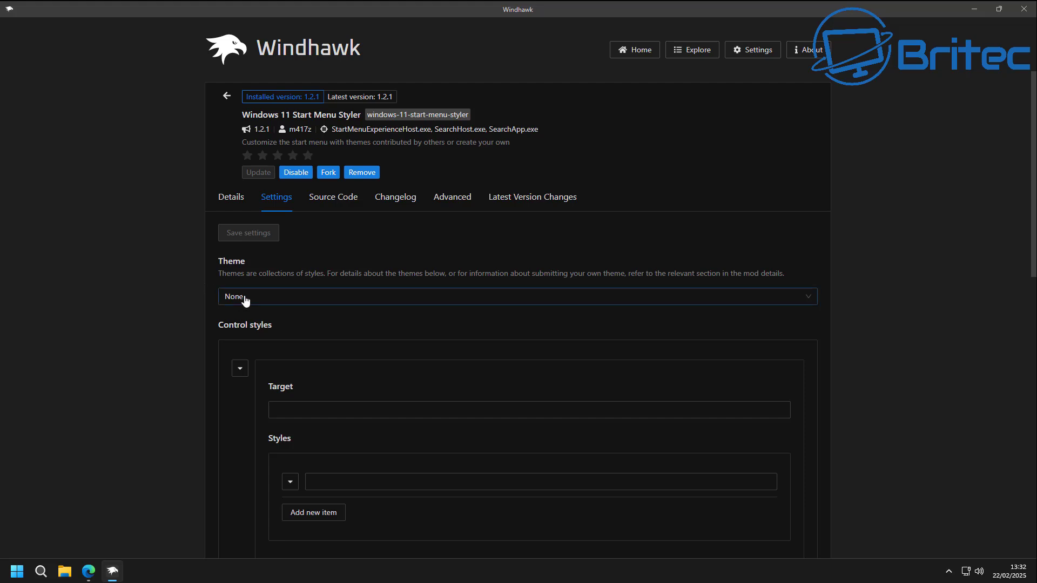
left_click(806, 301)
left_click(382, 293)
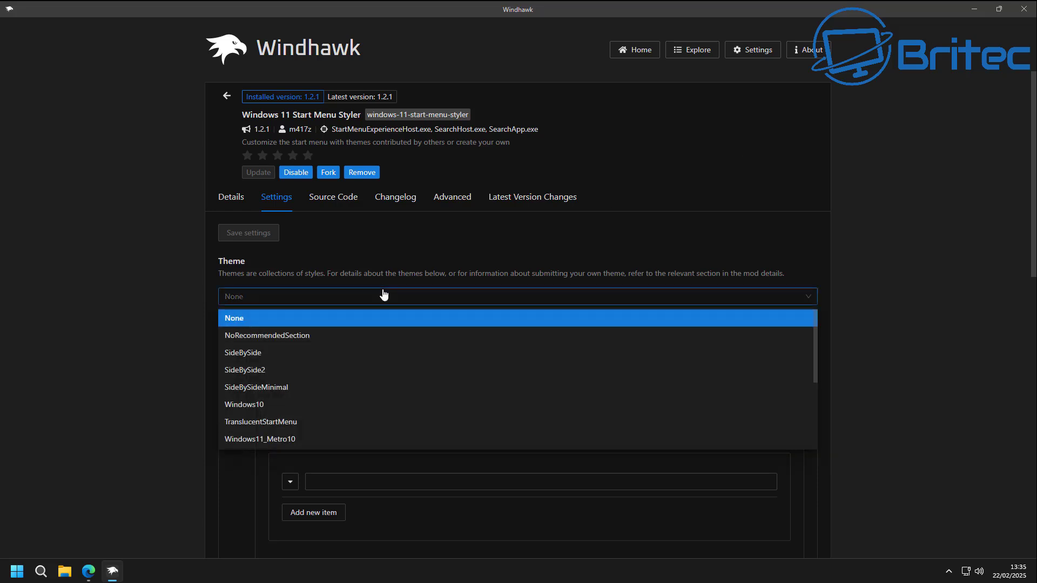
left_click(268, 372)
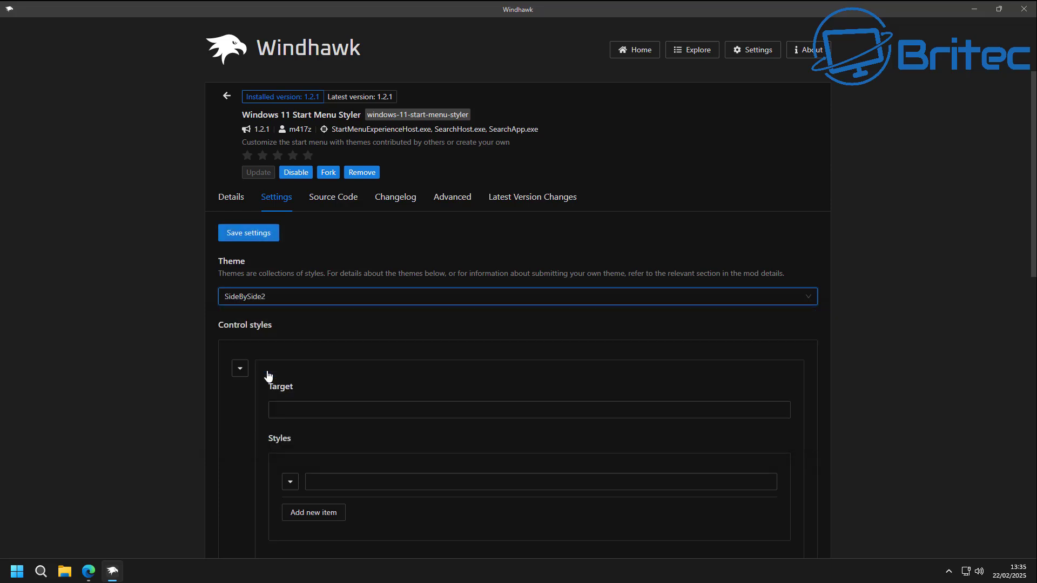
left_click(241, 236)
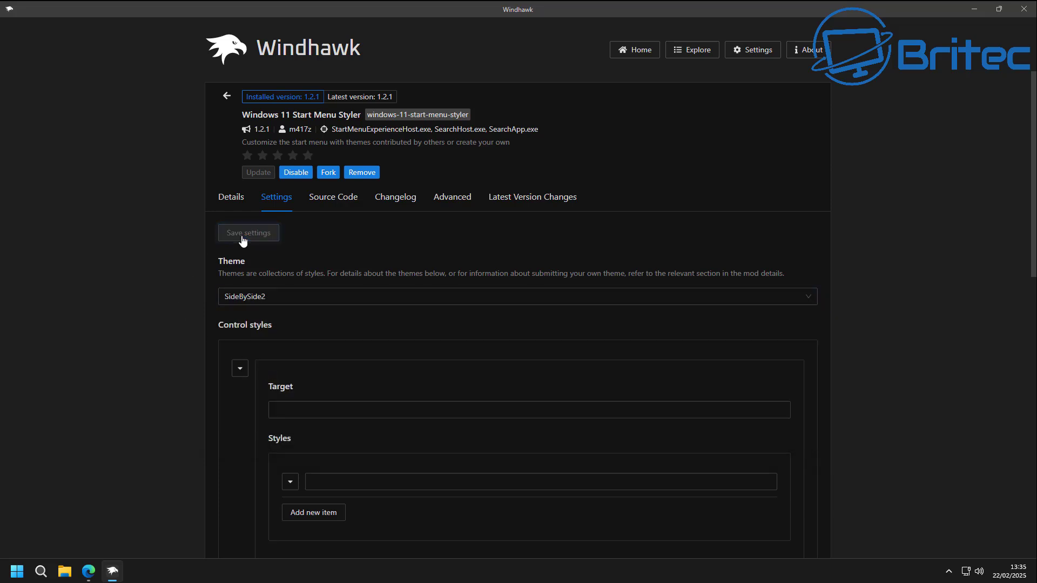
- Open the Start menu to preview the SideBySide2 side-by-side layout
left_click(17, 572)
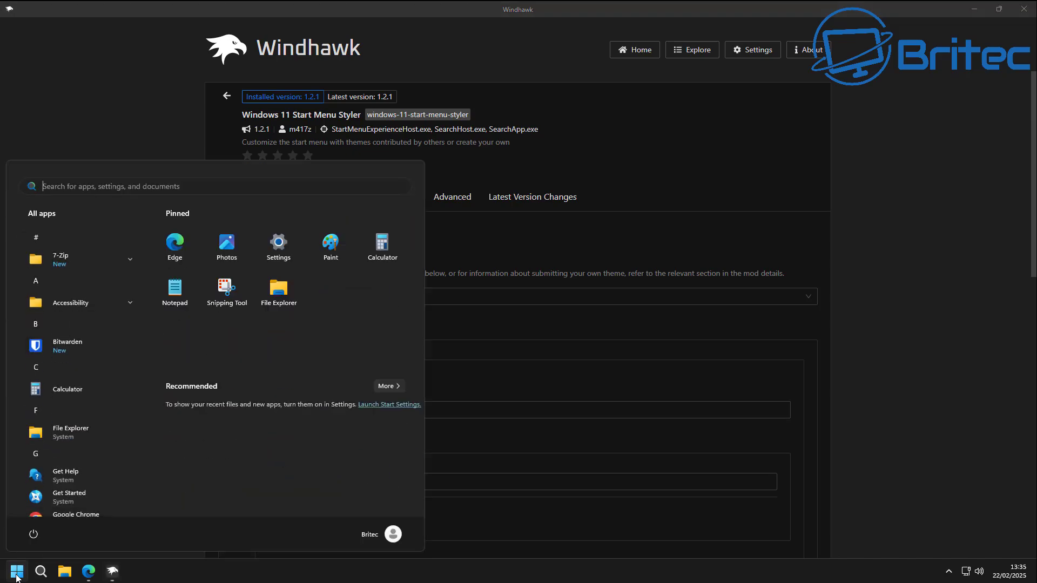
left_click(974, 11)
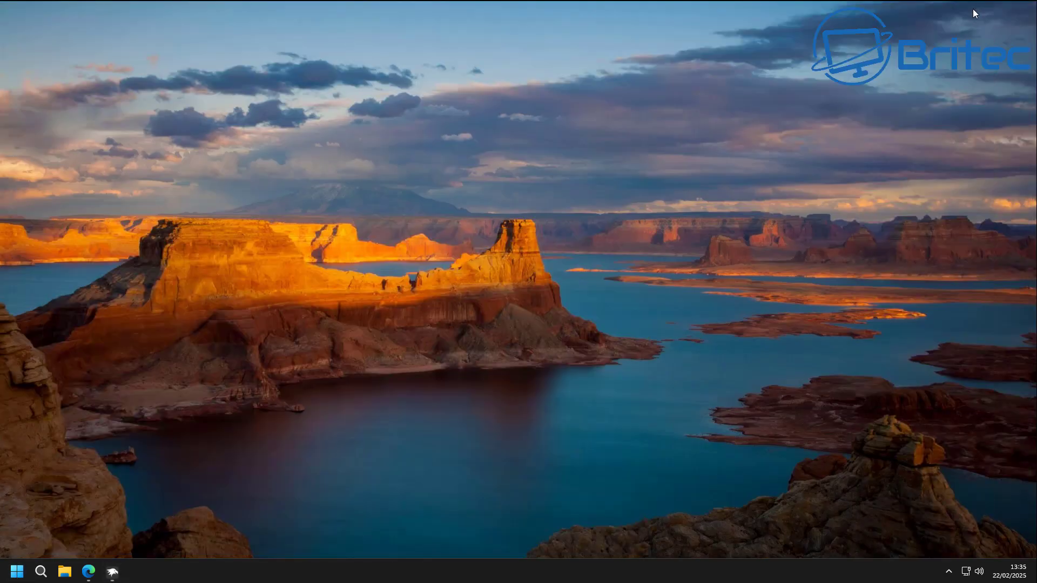
left_click(17, 572)
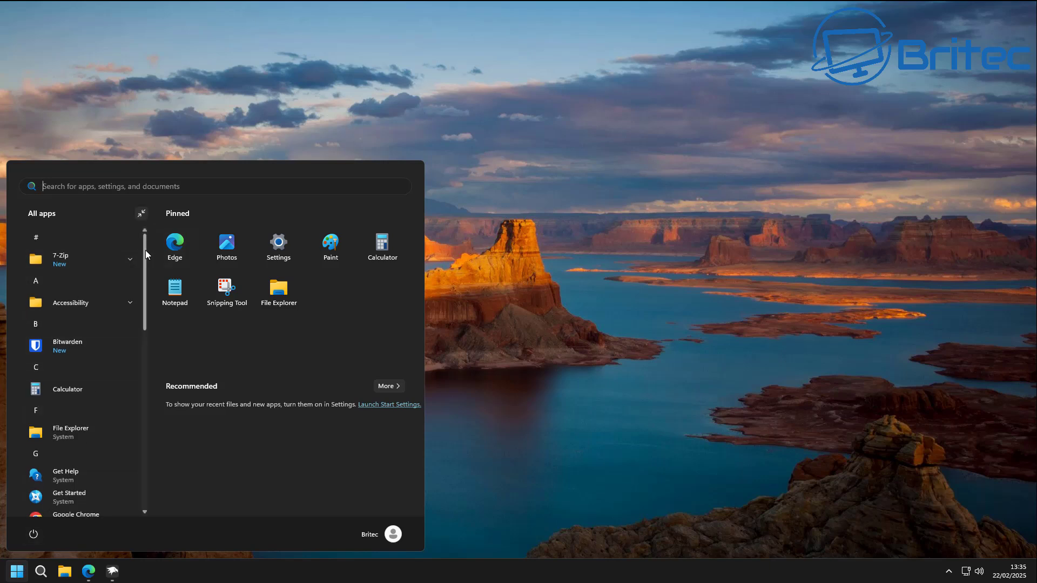
left_click_drag(144, 252, 145, 442)
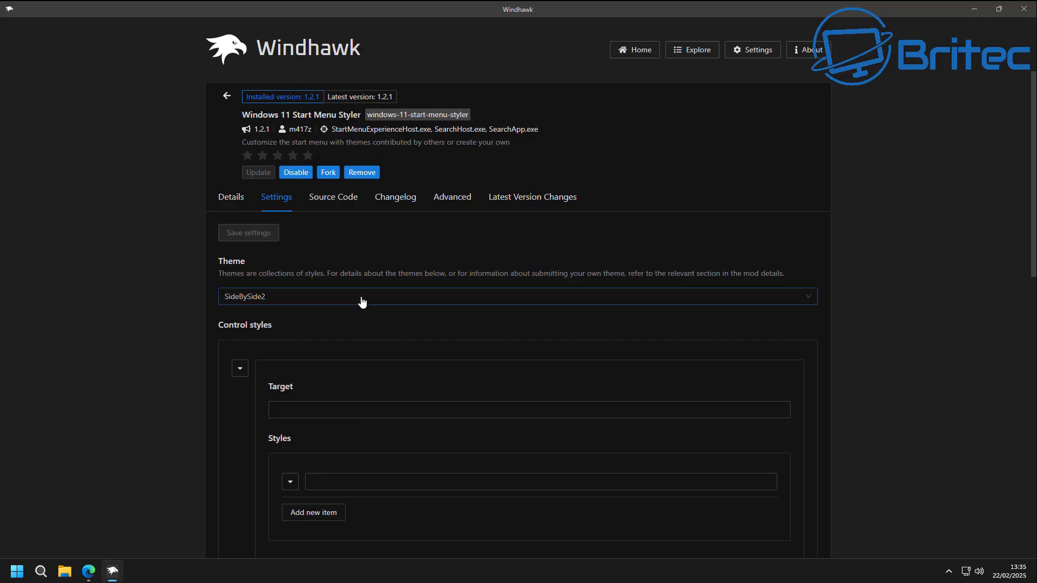
- Apply and save the SideBySideMinimal theme, then view it in the Start menu
left_click(362, 303)
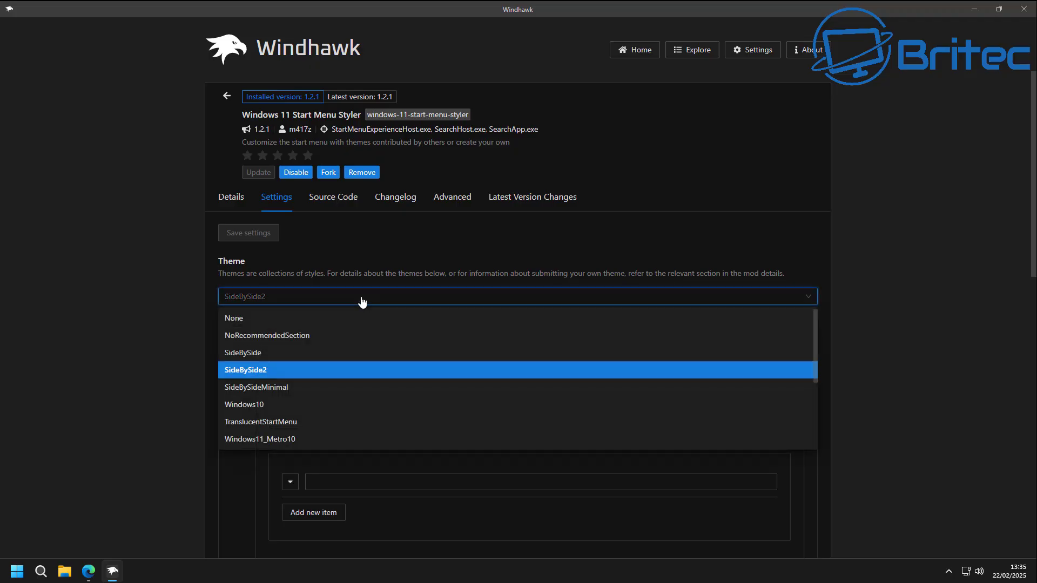
left_click(273, 388)
left_click(239, 235)
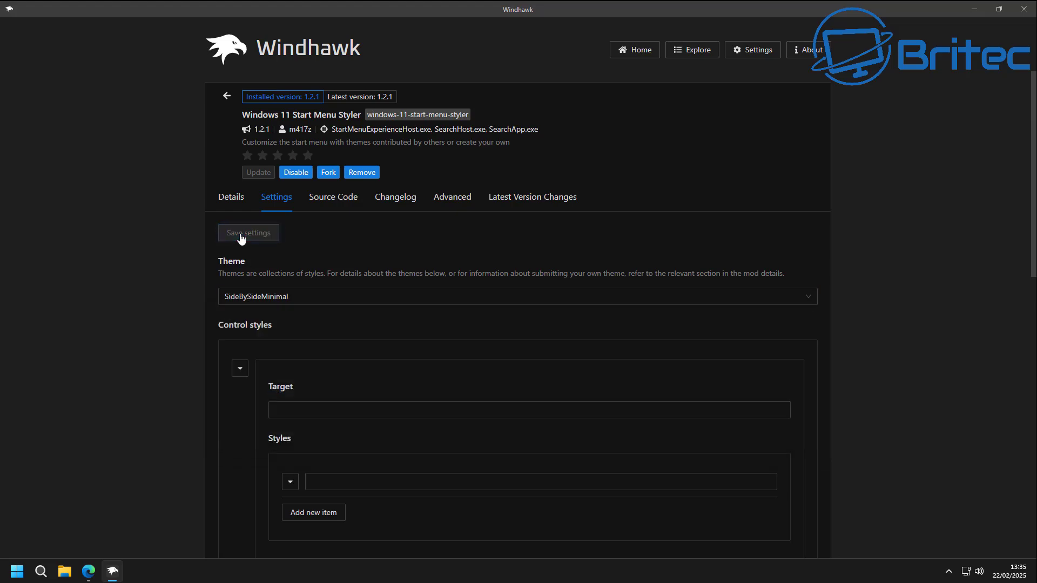
left_click(975, 7)
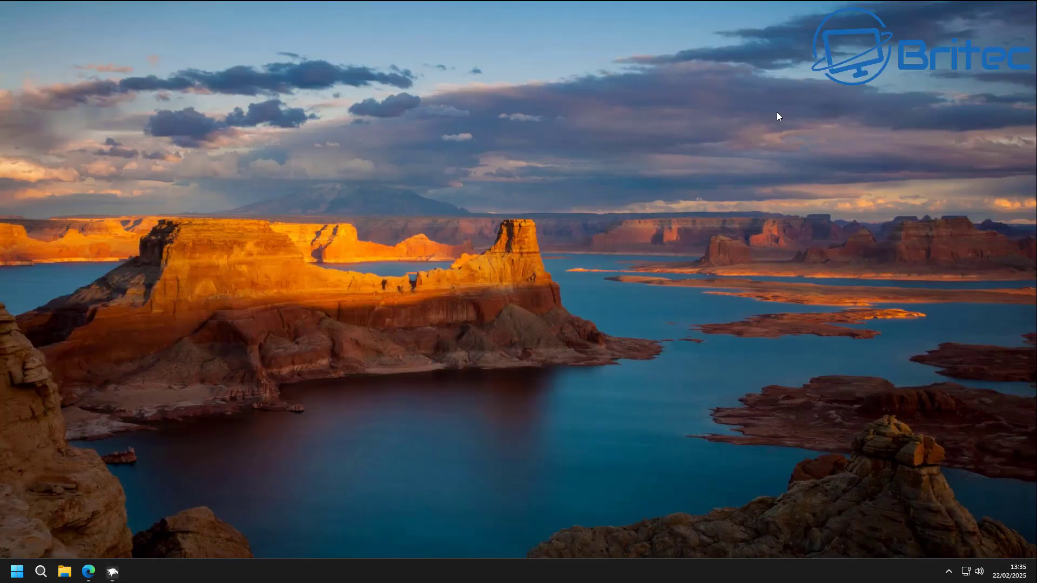
left_click(18, 571)
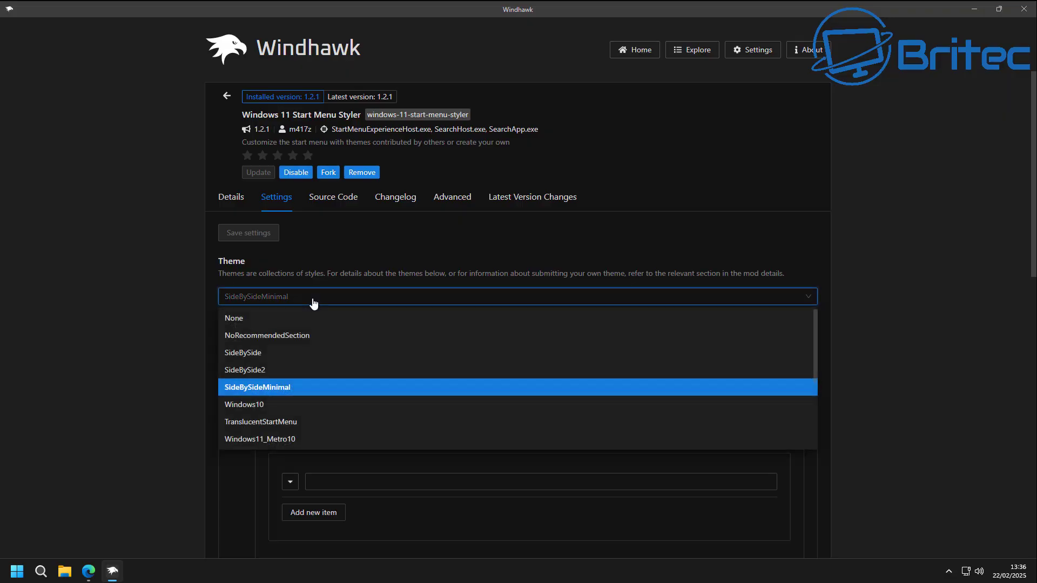
- Switch to the Windows10 theme, save it, and inspect the restyled Start menu
left_click(242, 406)
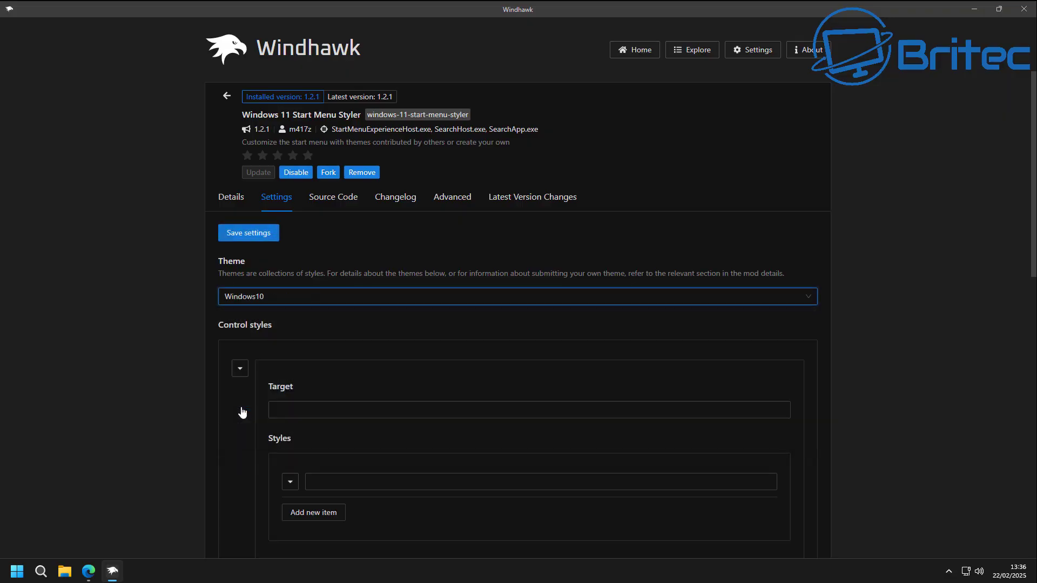
left_click(250, 233)
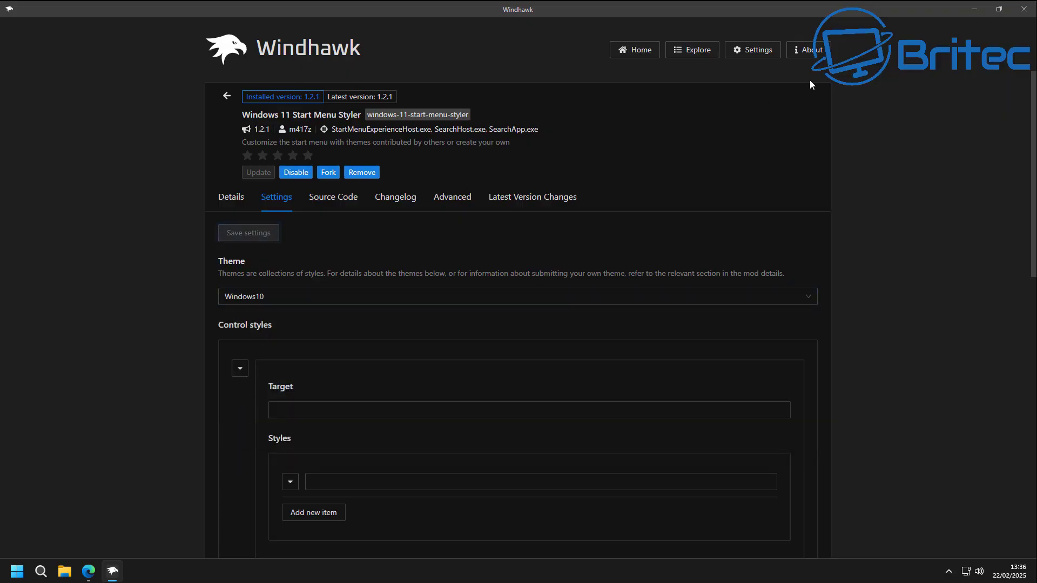
left_click(974, 9)
left_click(17, 572)
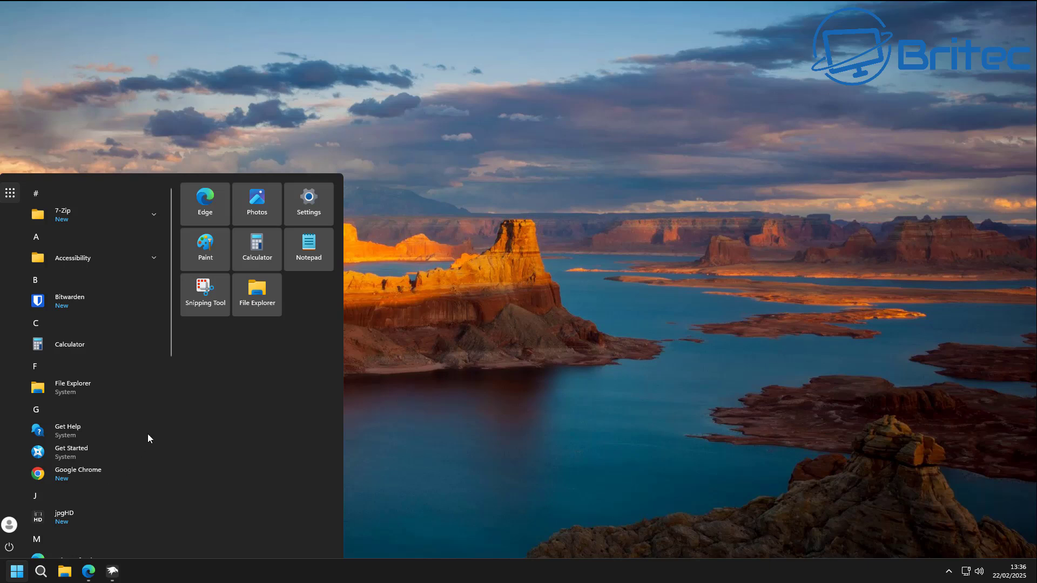
scroll(157, 417, "down", 10)
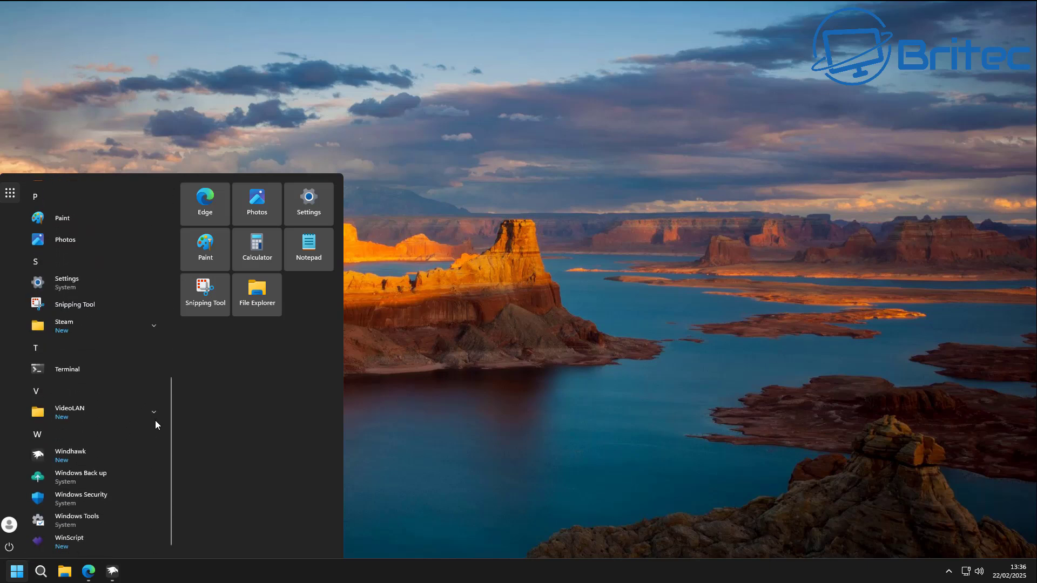
left_click(384, 459)
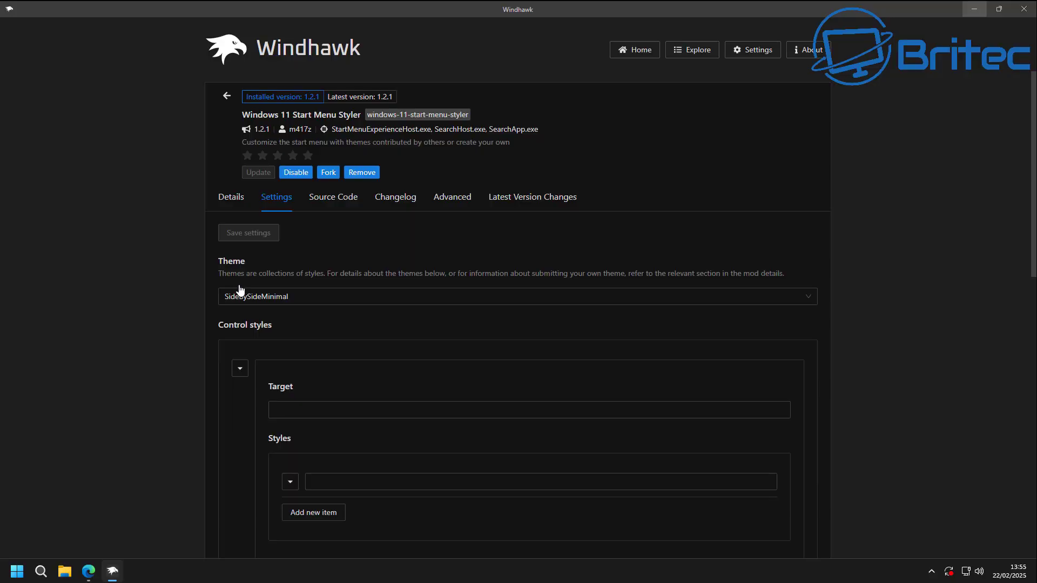
- Reset the theme to None, save it, and close Windhawk
left_click(17, 571)
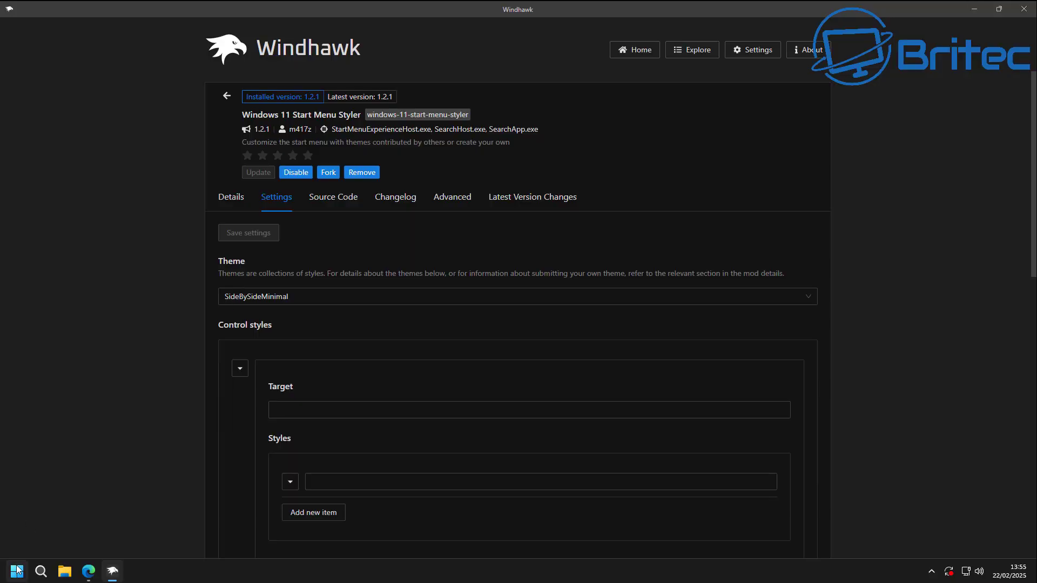
left_click(16, 571)
left_click(248, 298)
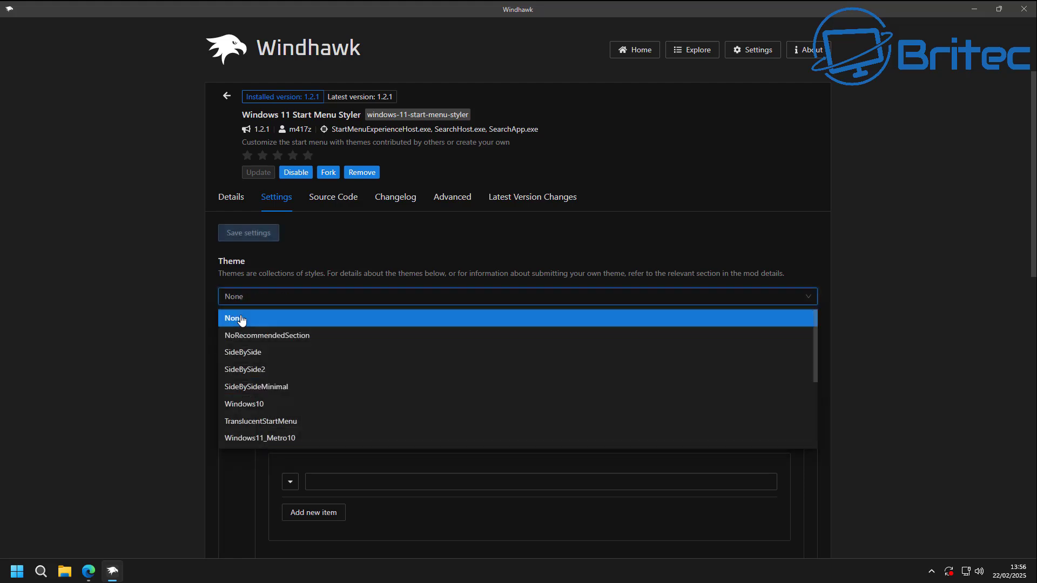
left_click(237, 319)
left_click(245, 233)
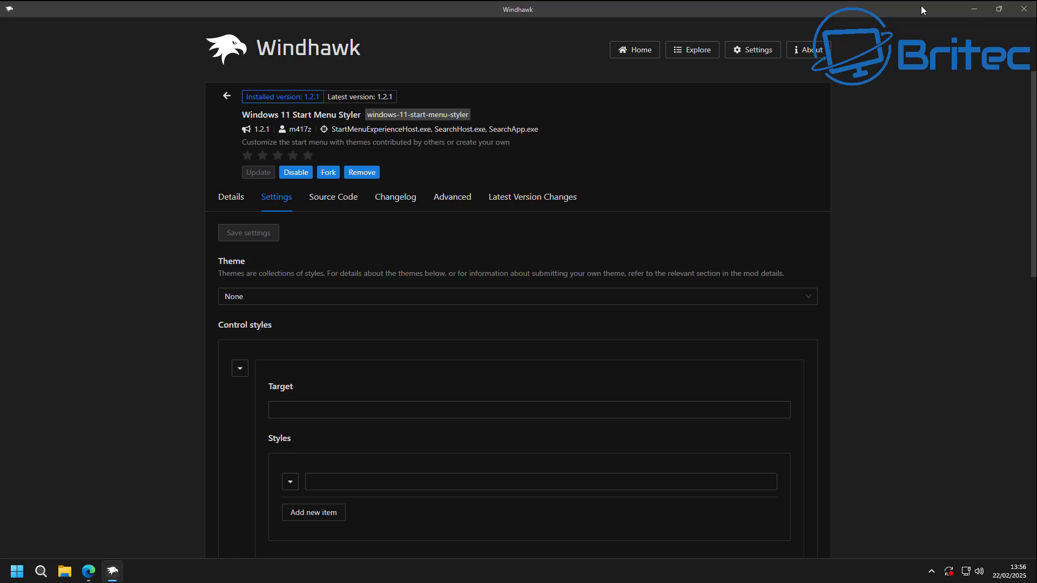
left_click(1024, 9)
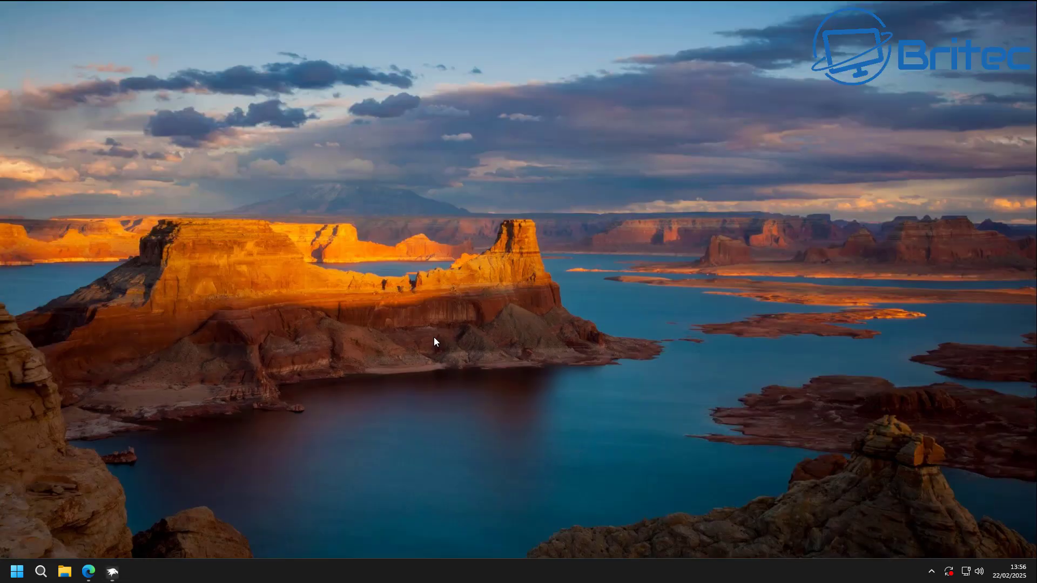
- Copy the Windows 11X Start Menu JSON from vinstartheme.com and bring Windhawk back up
left_click(17, 572)
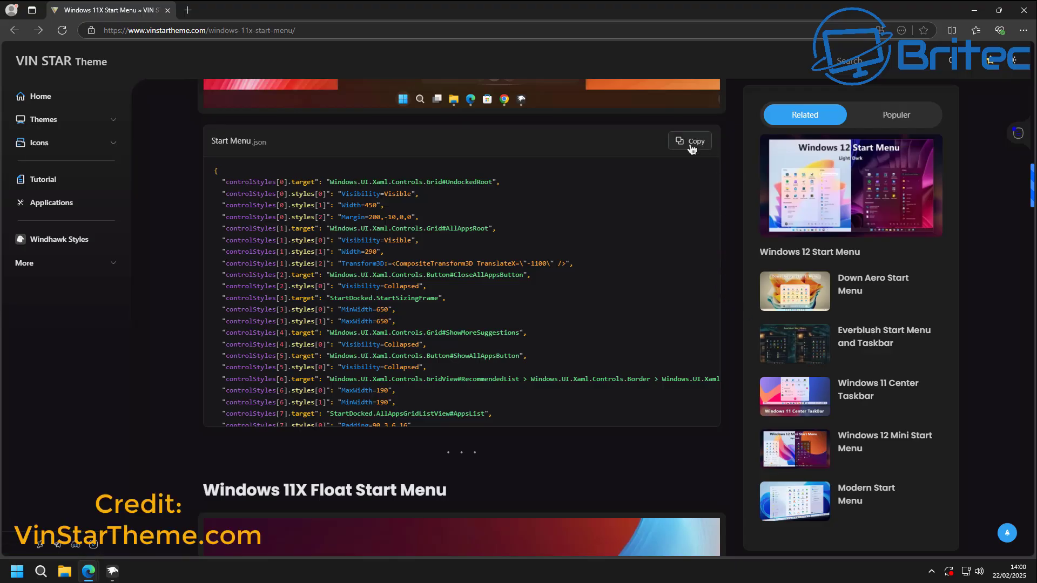
left_click(690, 146)
left_click(974, 11)
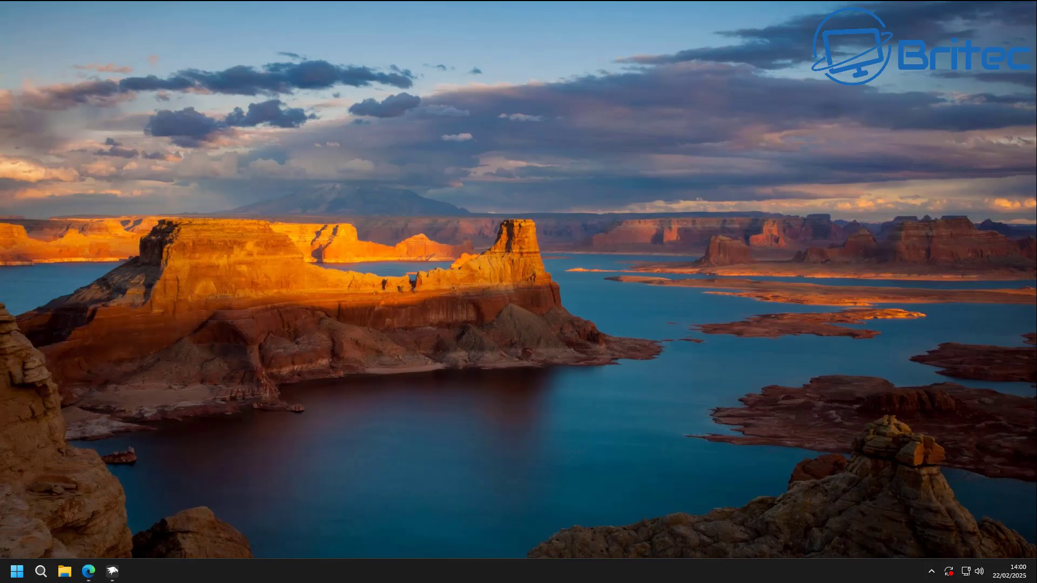
left_click(113, 572)
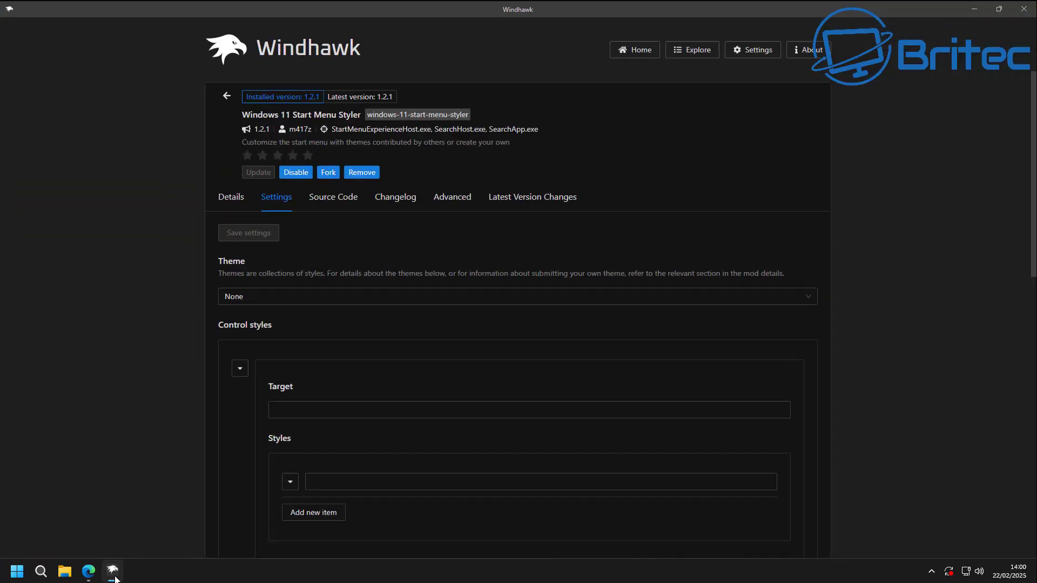
- Replace the Advanced mod settings JSON with the copied Windows 11X theme and save
left_click(442, 198)
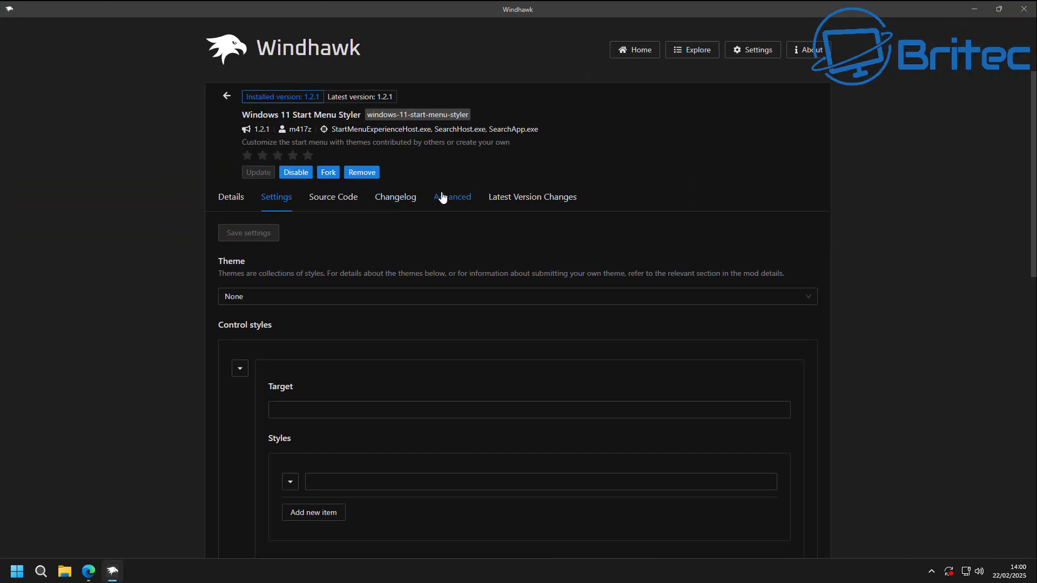
left_click(278, 200)
left_click(459, 201)
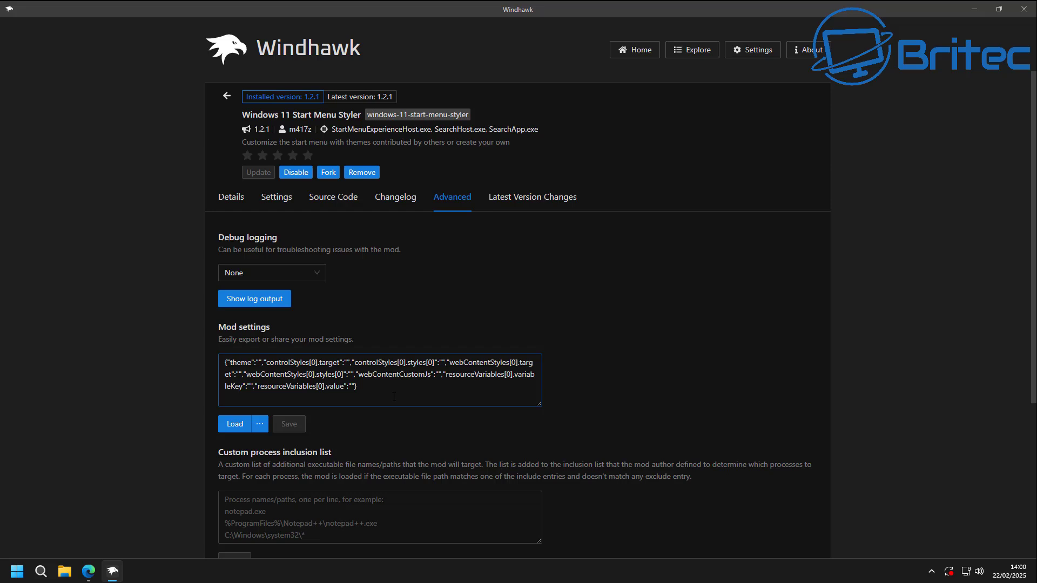
left_click_drag(393, 394, 186, 351)
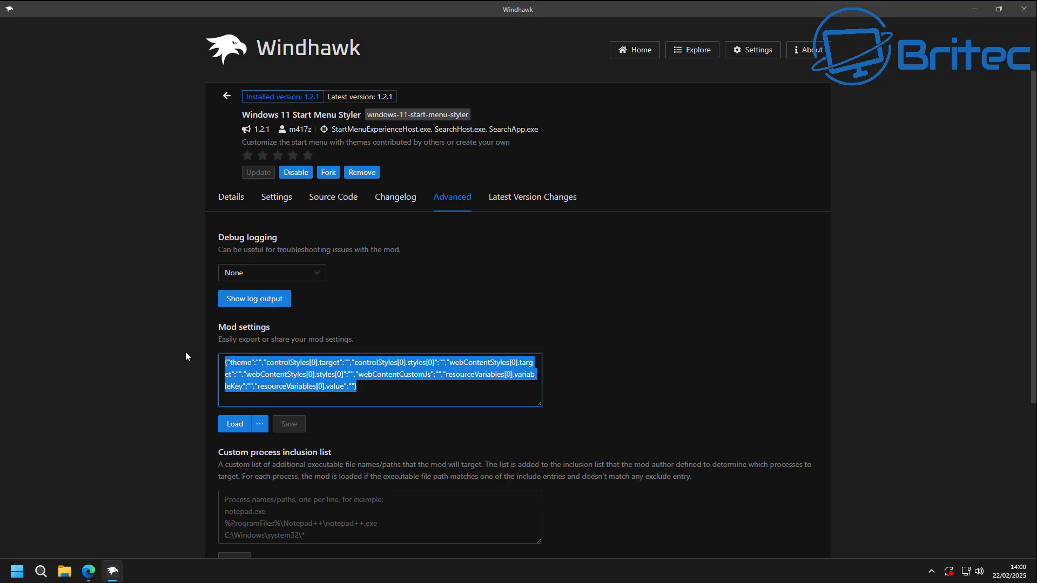
right_click(291, 370)
left_click(315, 417)
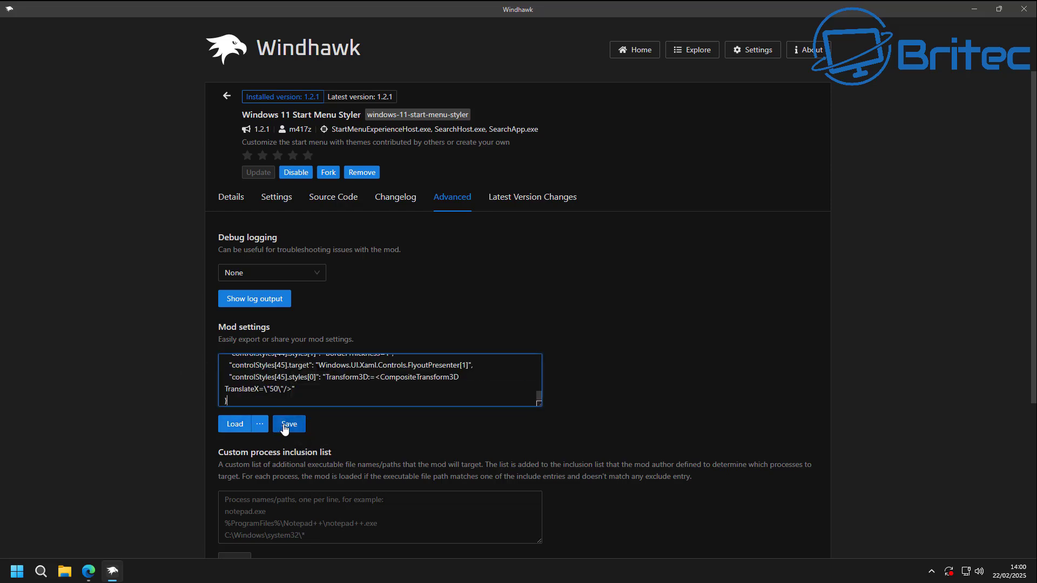
left_click(285, 429)
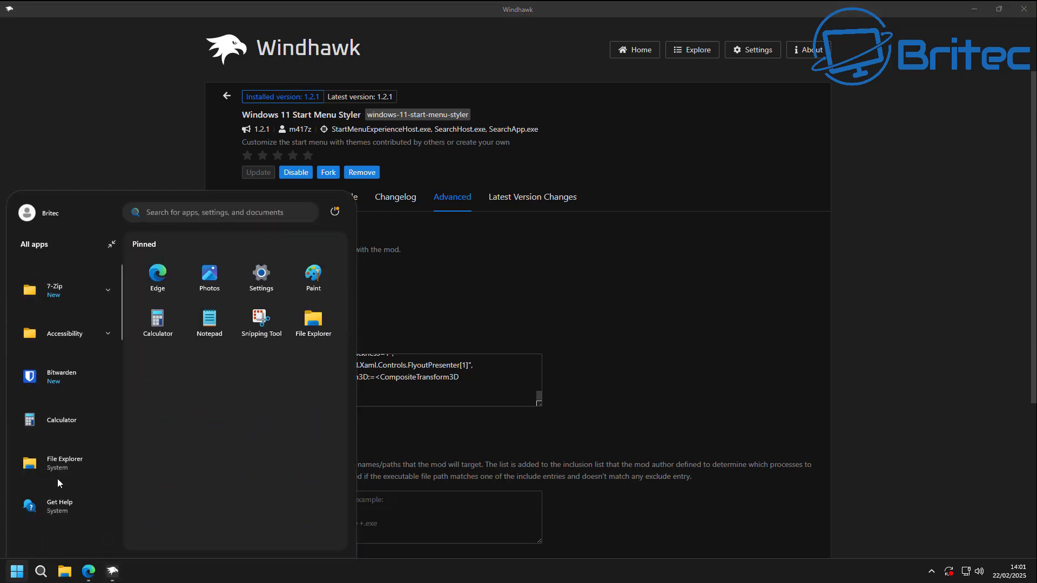
- Inspect the restyled Start menu and its power menu, then copy the Float Start Menu JSON
left_click_drag(122, 292, 125, 260)
left_click(934, 261)
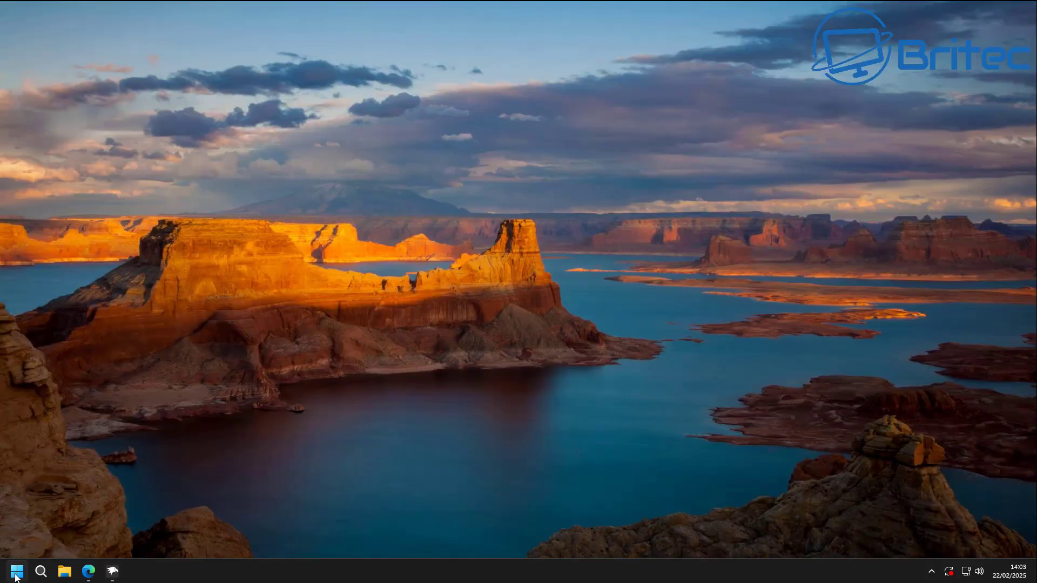
left_click(17, 571)
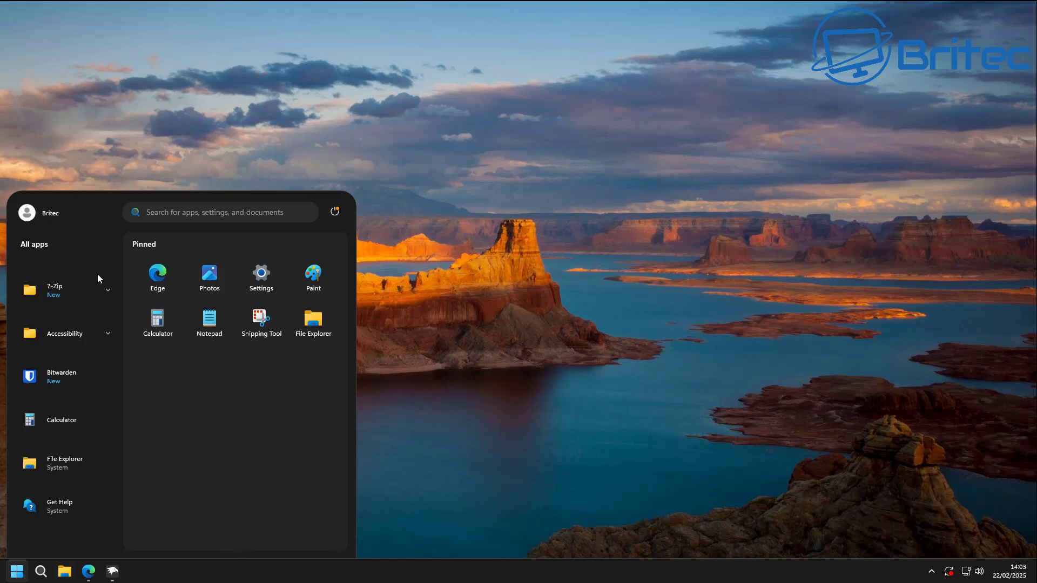
left_click(335, 213)
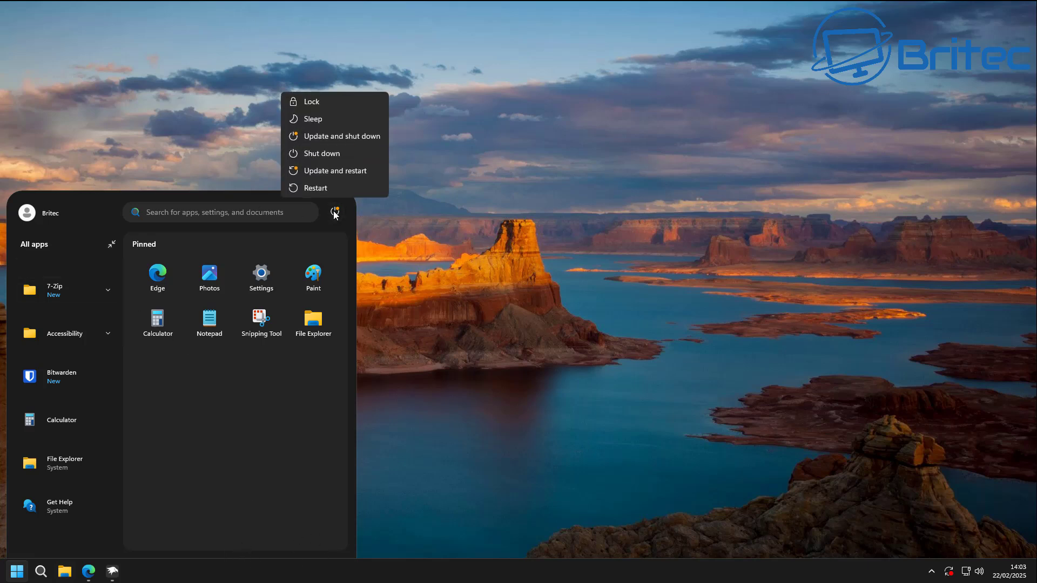
left_click(334, 214)
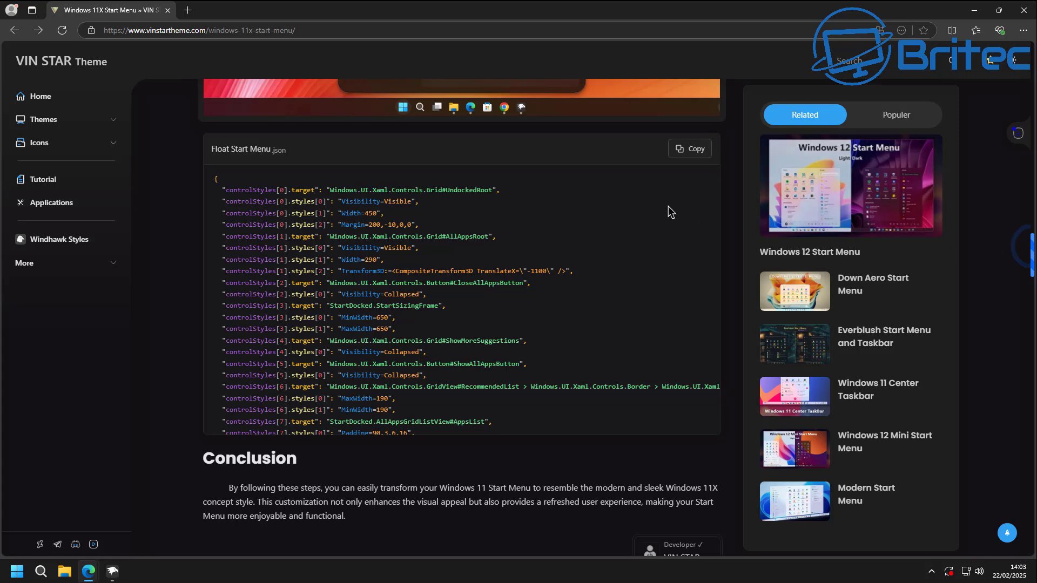
left_click(688, 154)
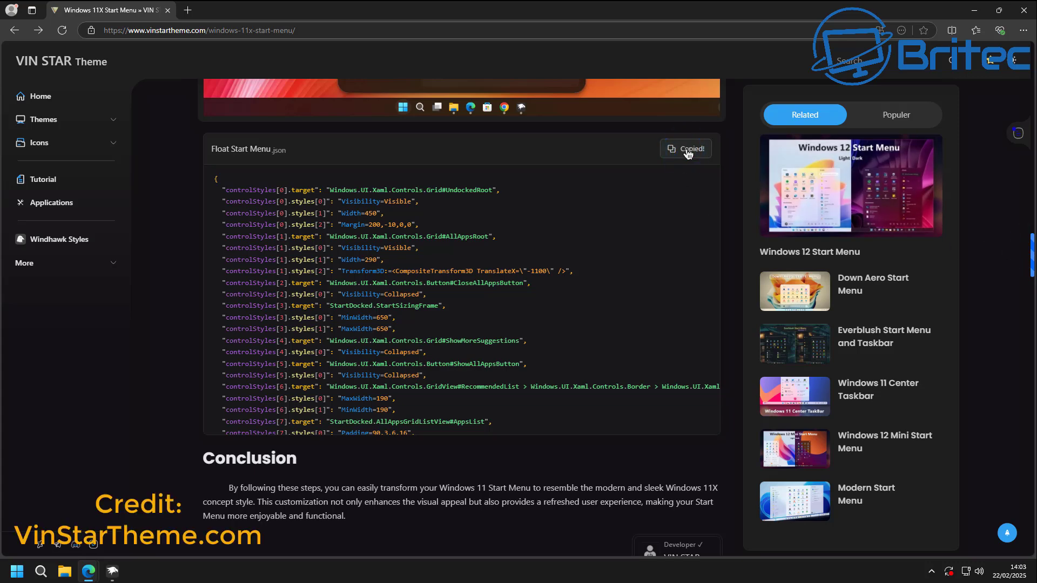
left_click(974, 12)
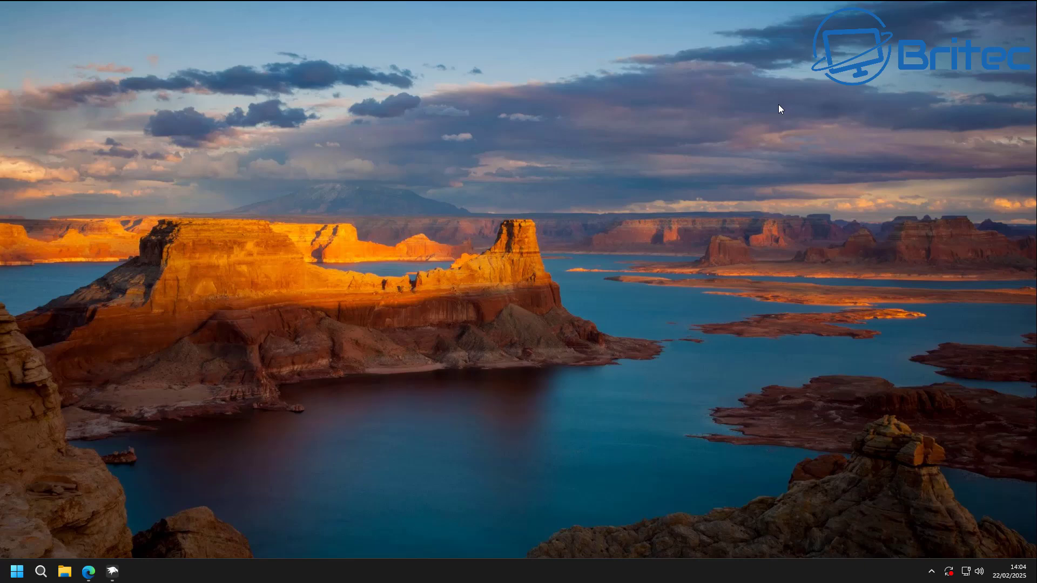
- Replace the Start Menu Styler settings JSON with the pasted Float Start Menu JSON and save
left_click(113, 571)
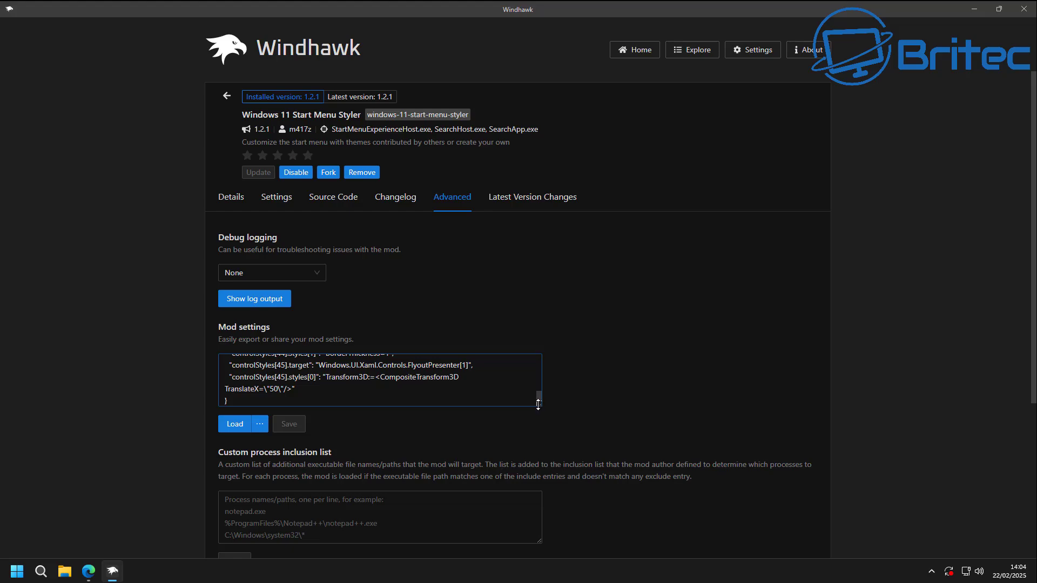
left_click_drag(538, 404, 533, 498)
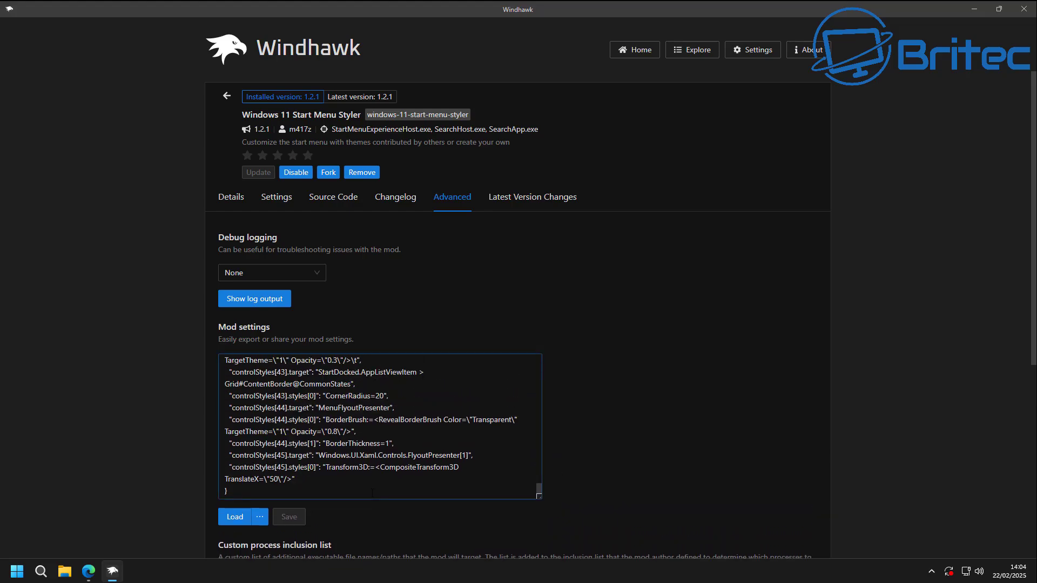
scroll(247, 423, "down", 2)
left_click_drag(243, 382, 181, 201)
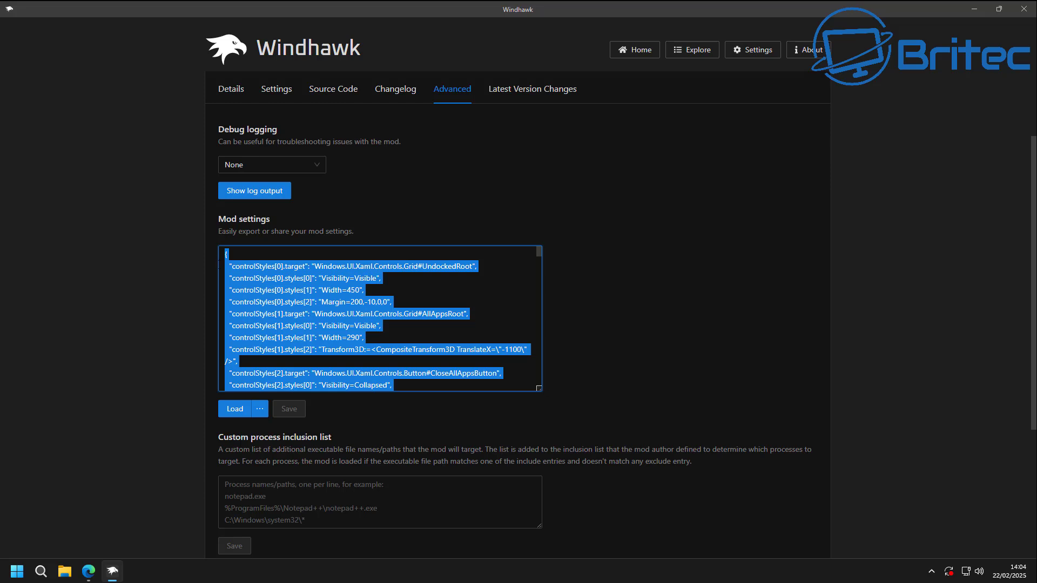
key("Delete")
right_click(236, 257)
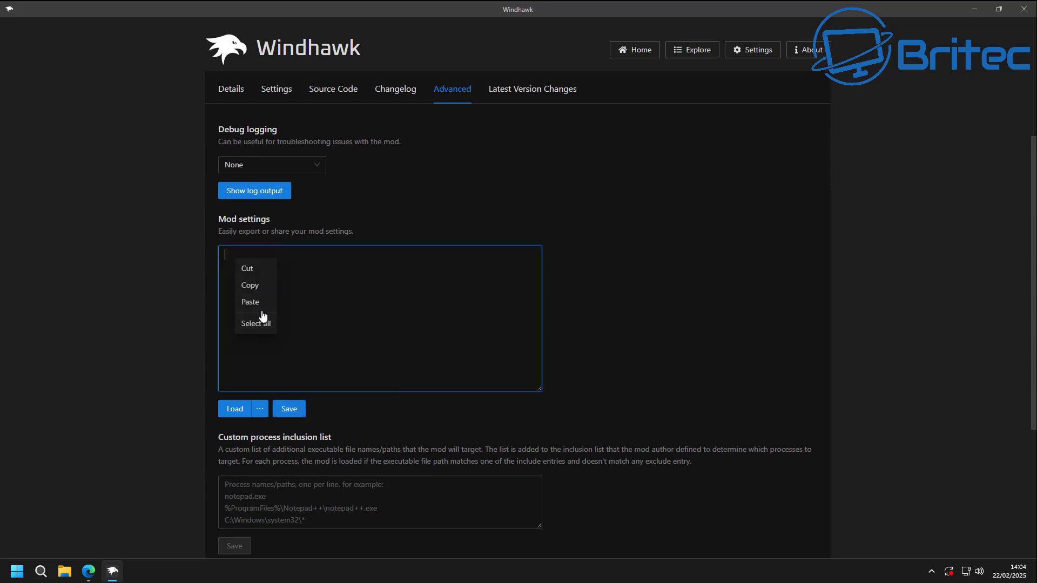
left_click(249, 304)
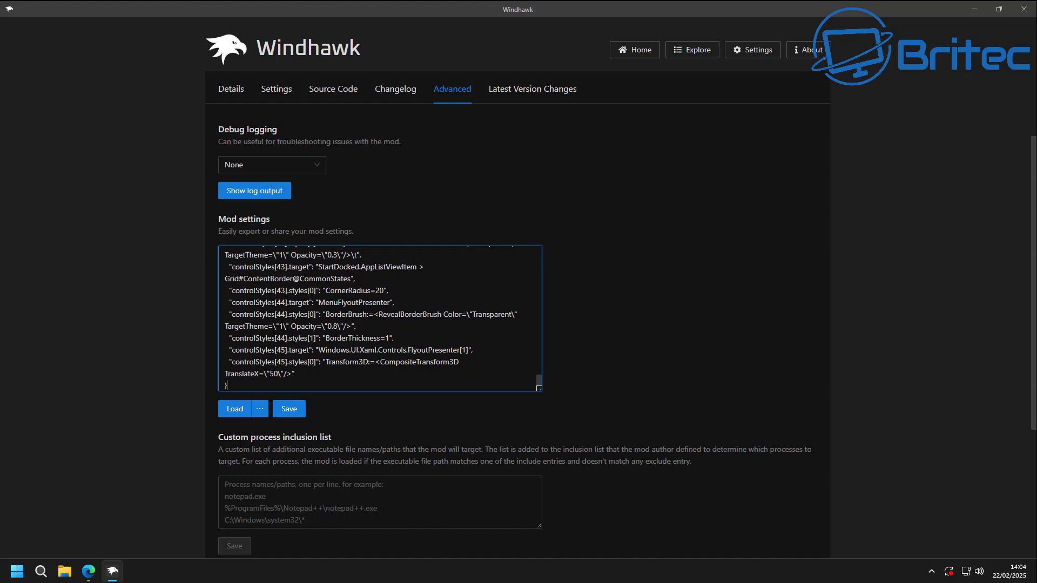
left_click(286, 408)
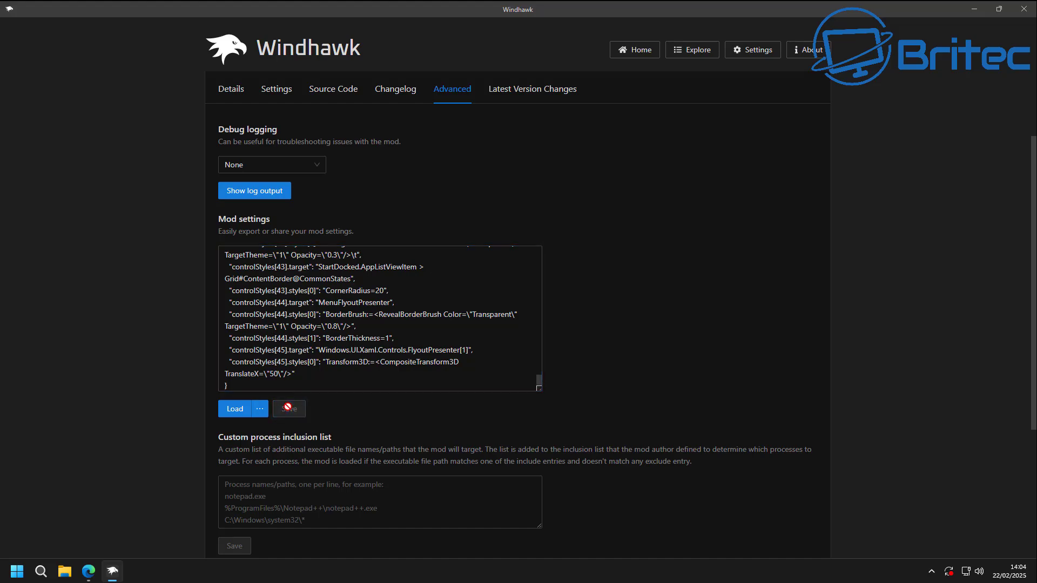
left_click(975, 10)
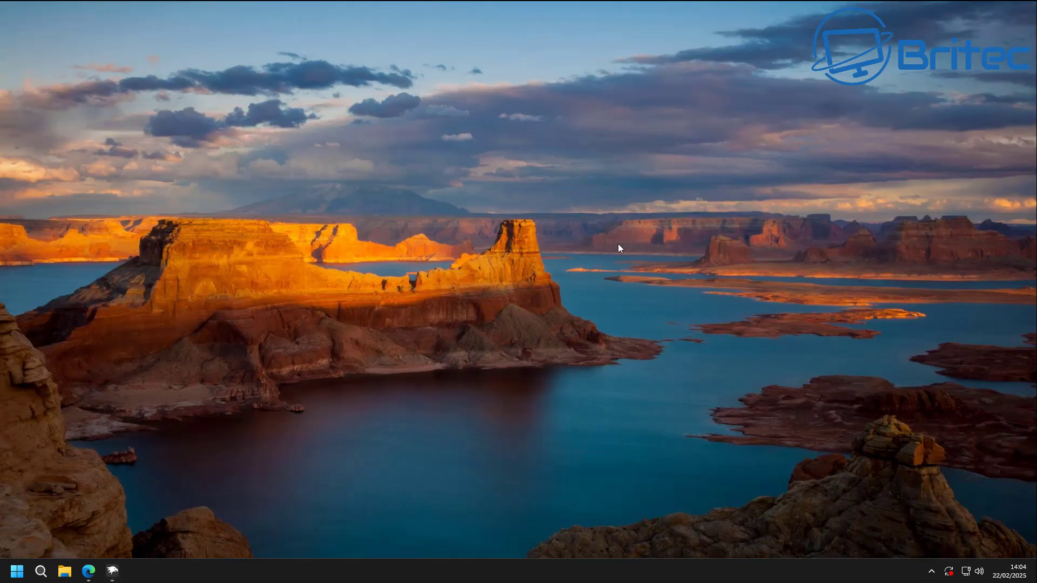
left_click(17, 571)
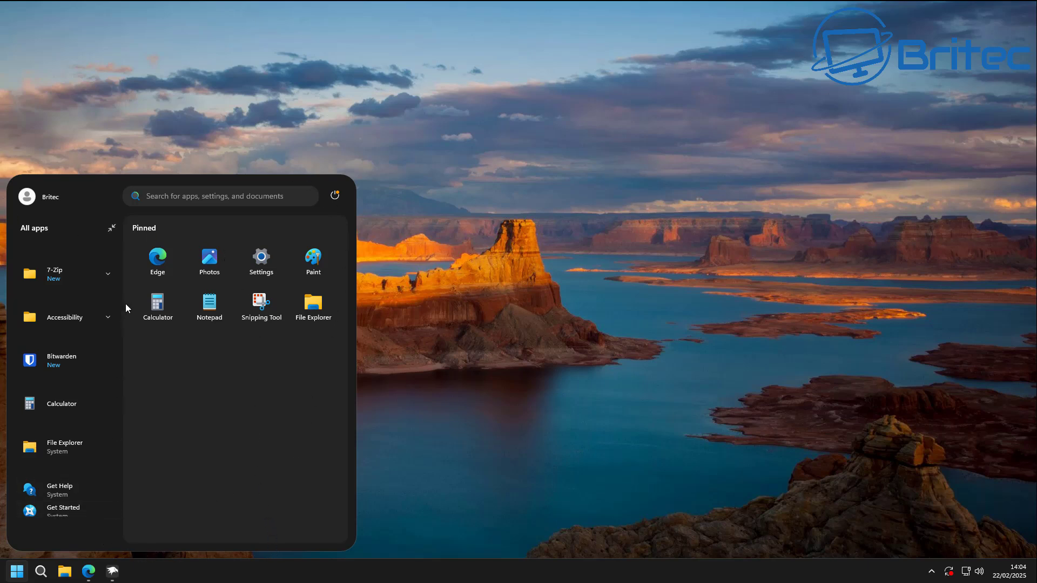
left_click_drag(122, 305, 140, 279)
left_click(335, 195)
left_click(335, 196)
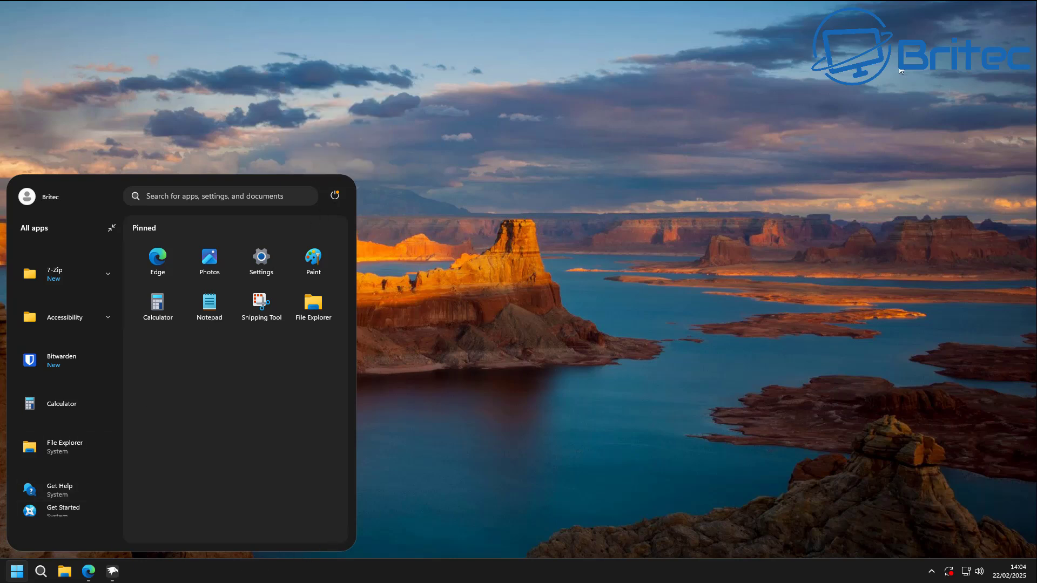
left_click(808, 133)
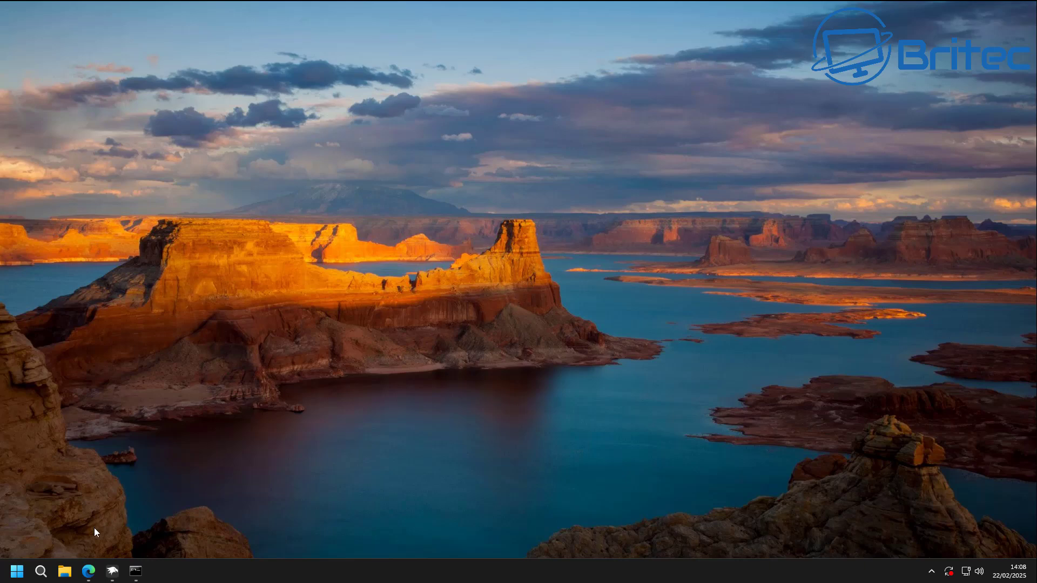
- Set the sci-fi JPG from Downloads as the wallpaper and preview Start over it
left_click(65, 571)
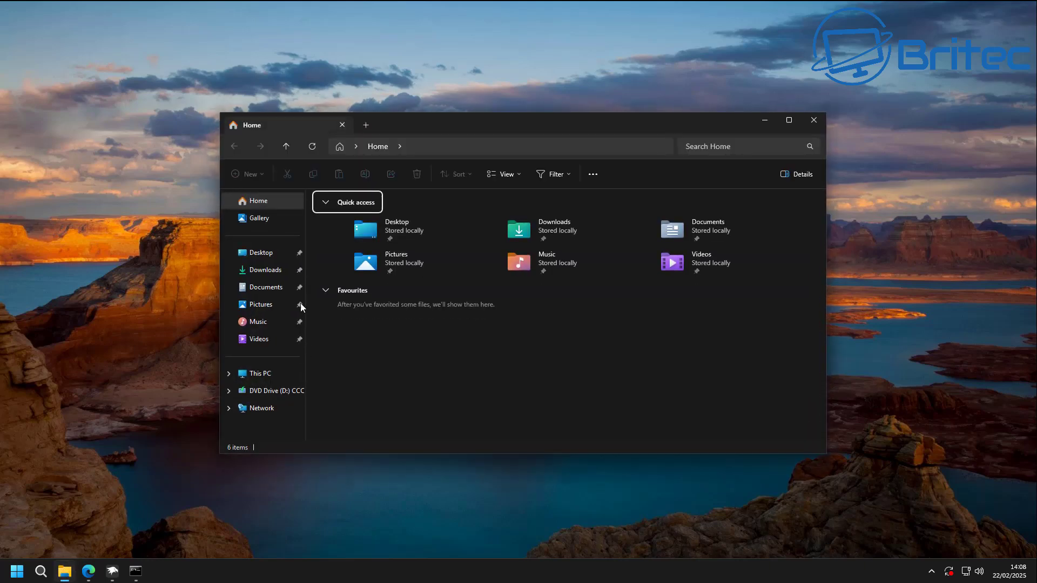
left_click(270, 269)
left_click(349, 228)
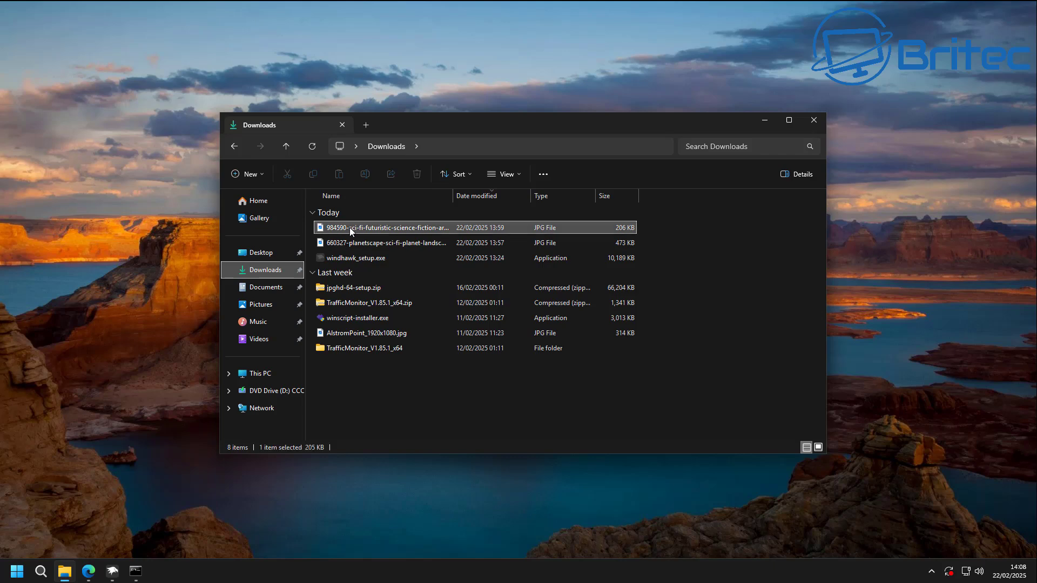
right_click(350, 228)
left_click(412, 271)
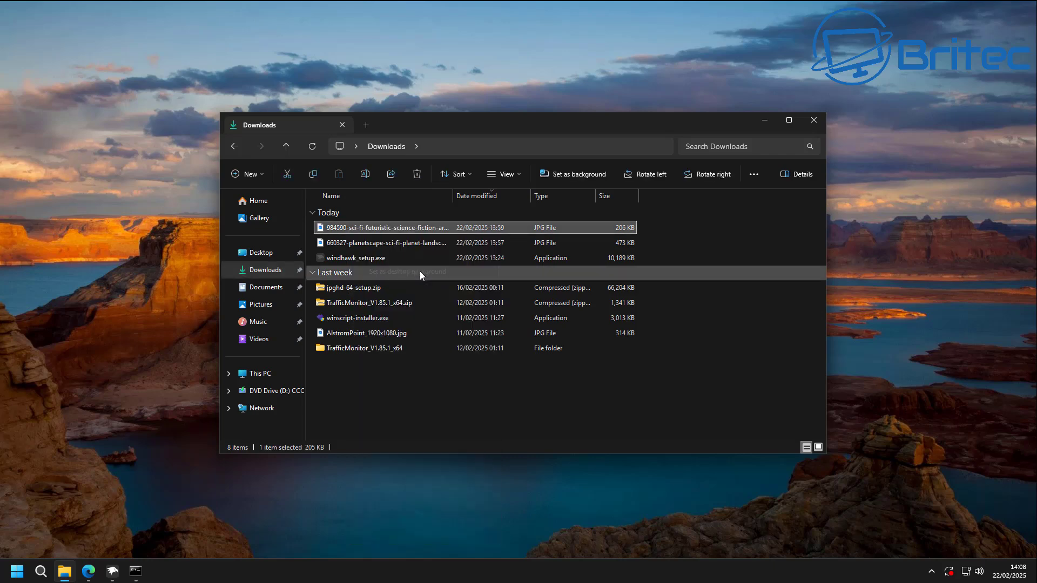
left_click(763, 121)
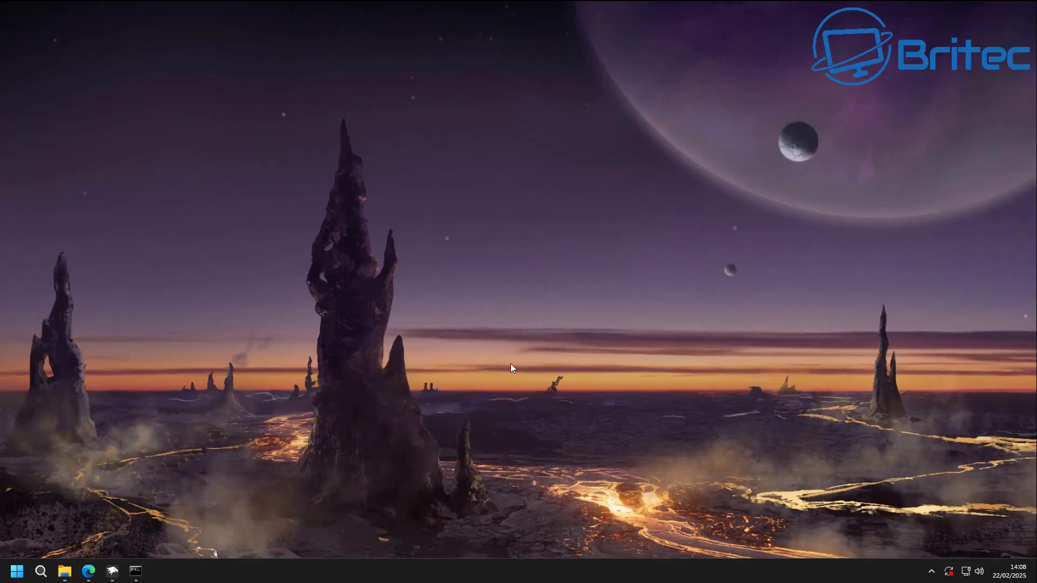
left_click(16, 572)
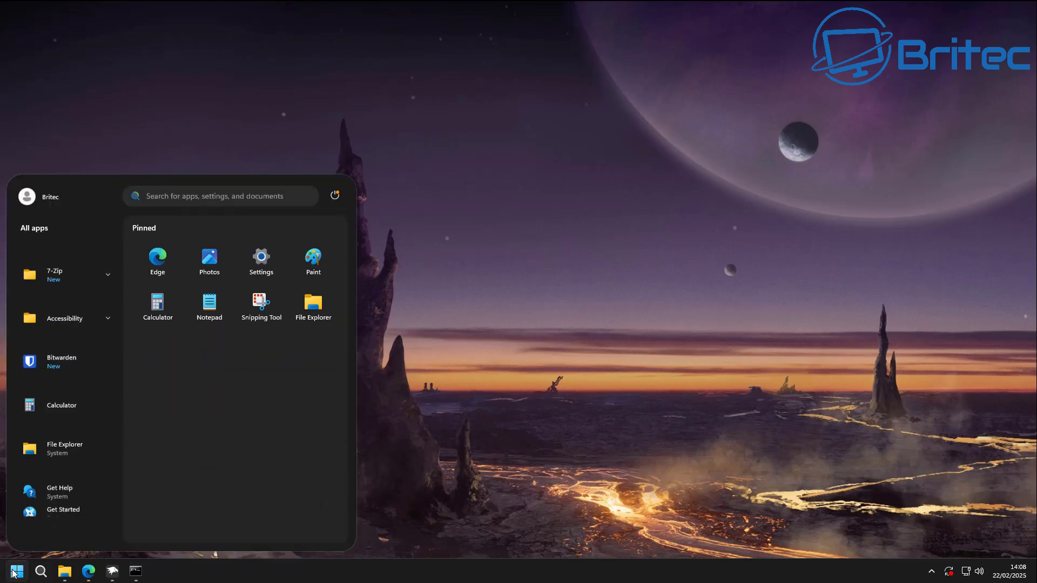
left_click(523, 436)
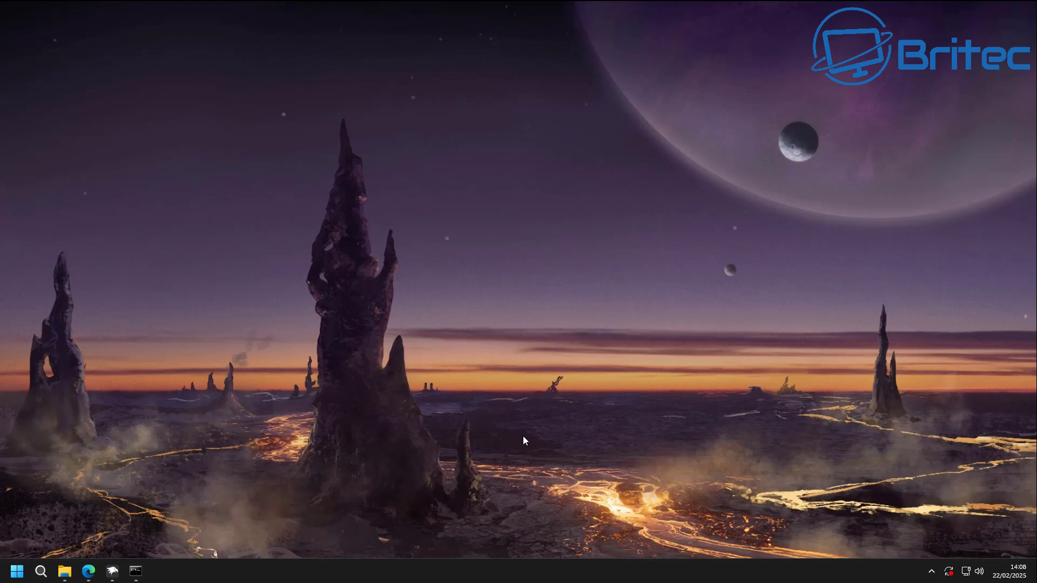
- Switch the wallpaper to the planet landscape JPG and reopen Start over it
left_click(65, 572)
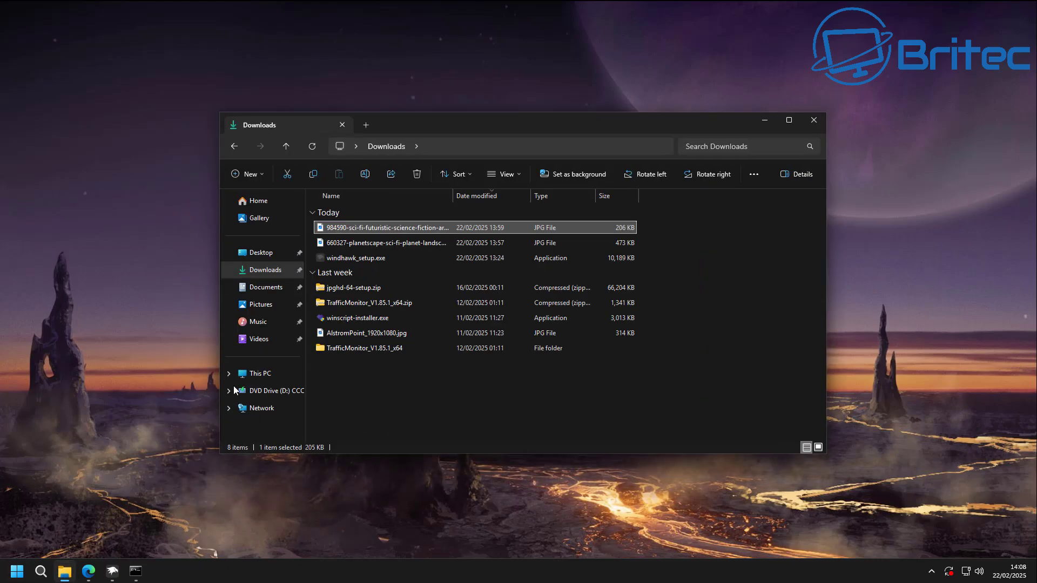
right_click(330, 239)
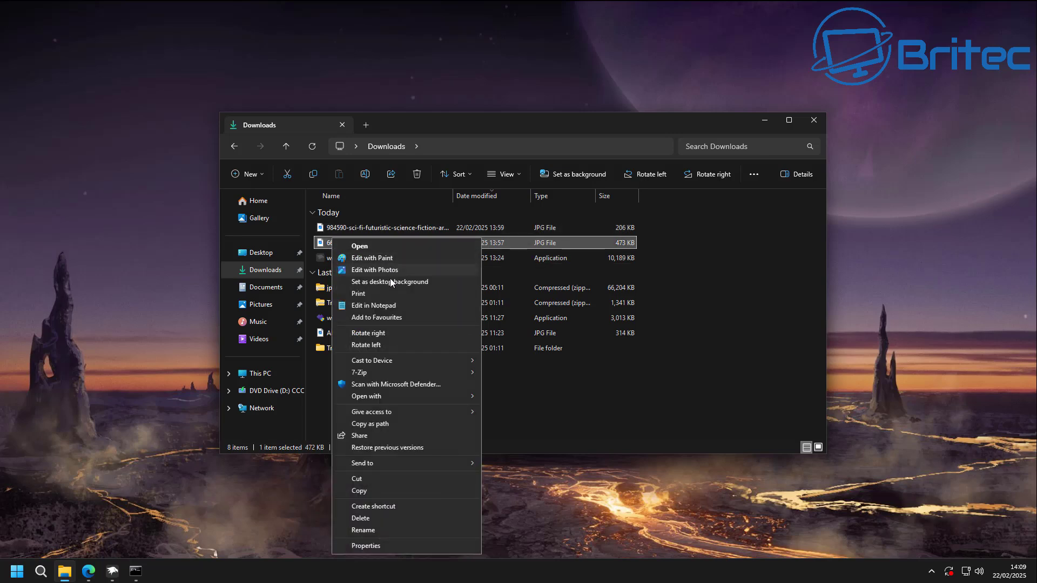
left_click(390, 280)
left_click(765, 121)
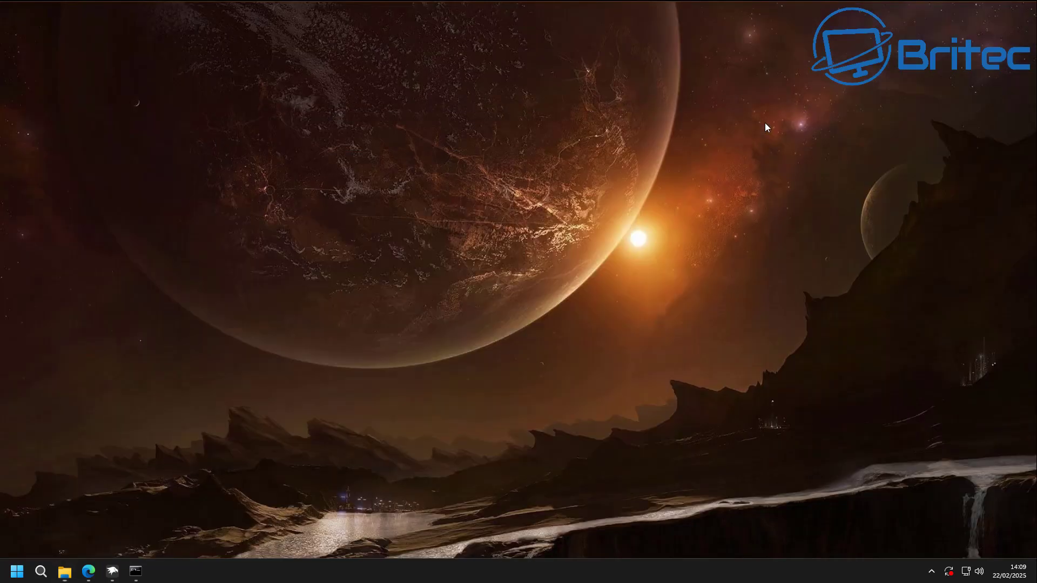
left_click(6, 575)
left_click(468, 419)
left_click(17, 574)
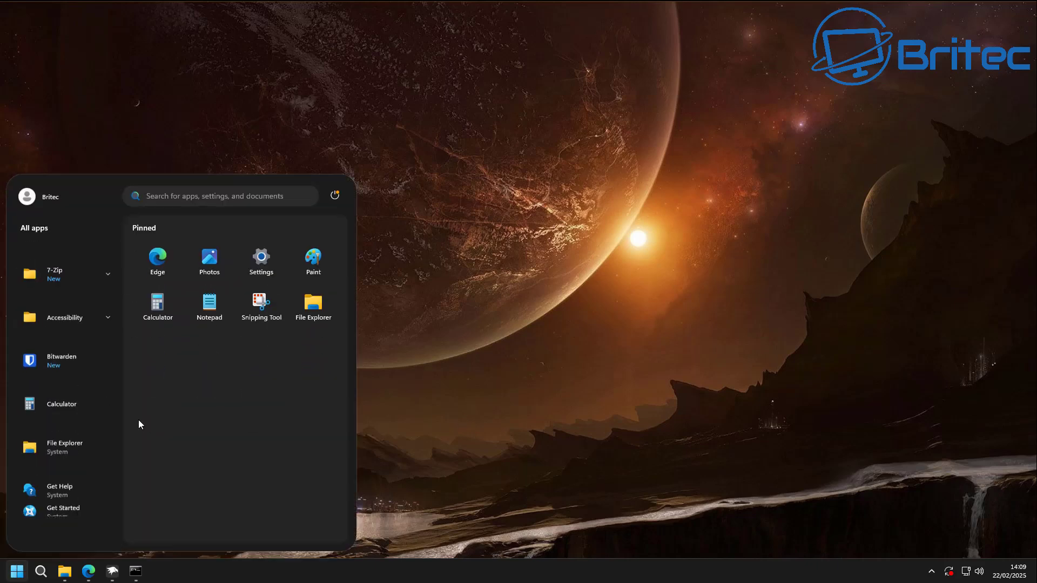
- Launch Settings from Start and go to Personalisation > Start, scrolled to the Folders row
left_click(261, 257)
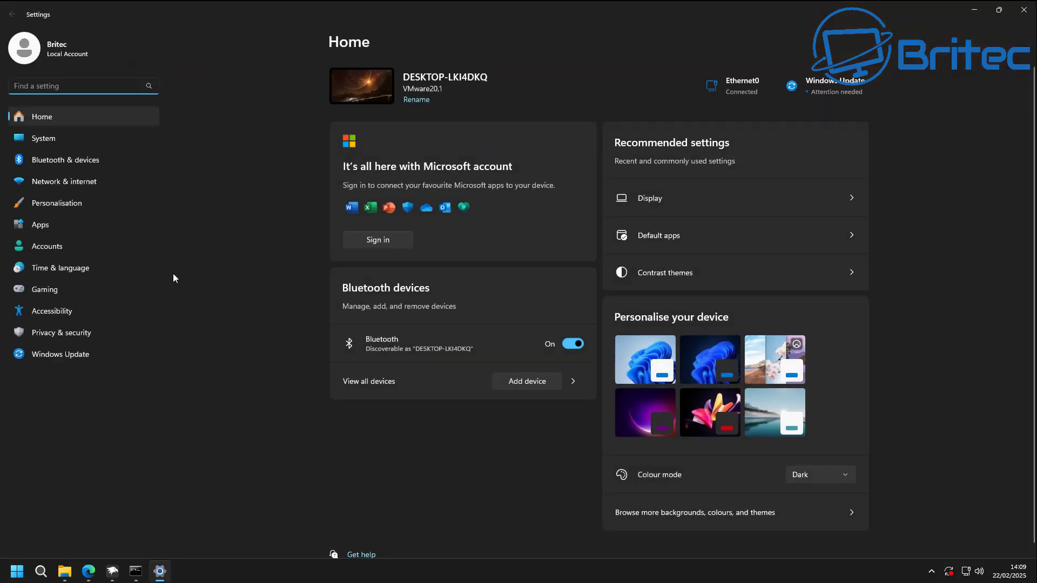
left_click(53, 205)
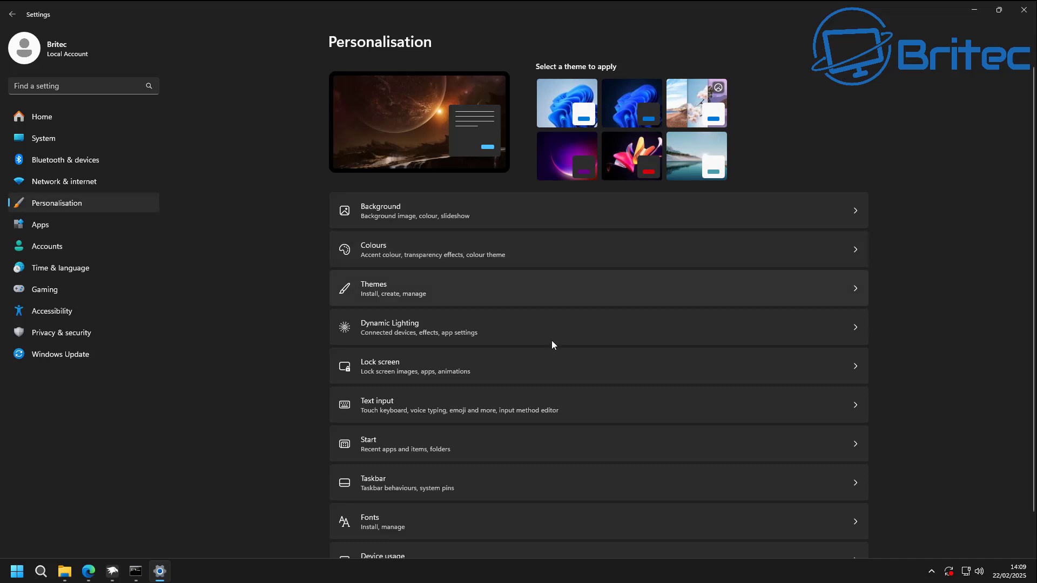
scroll(540, 389, "down", 2)
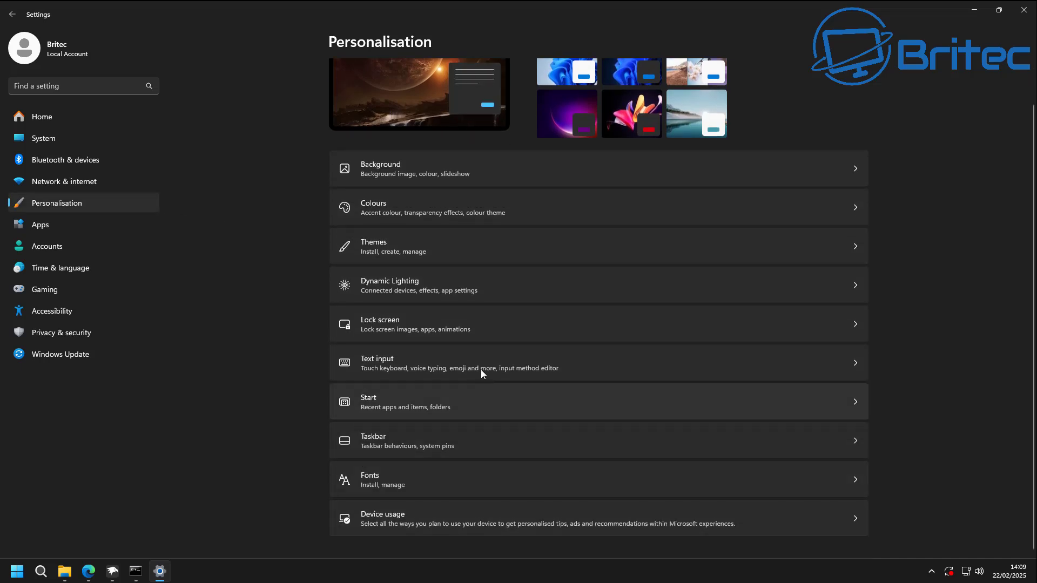
left_click(475, 403)
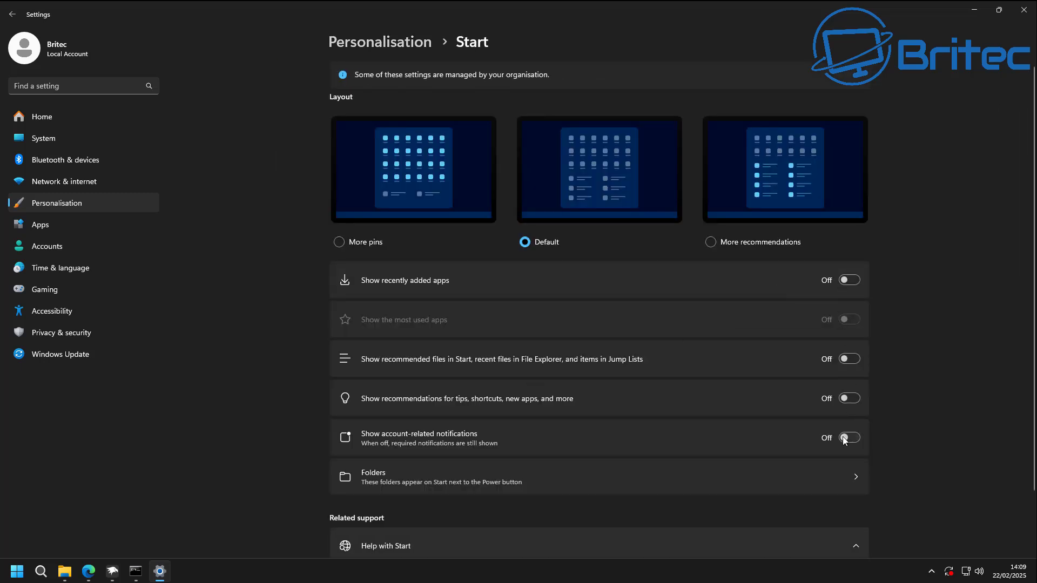
scroll(842, 437, "down", 2)
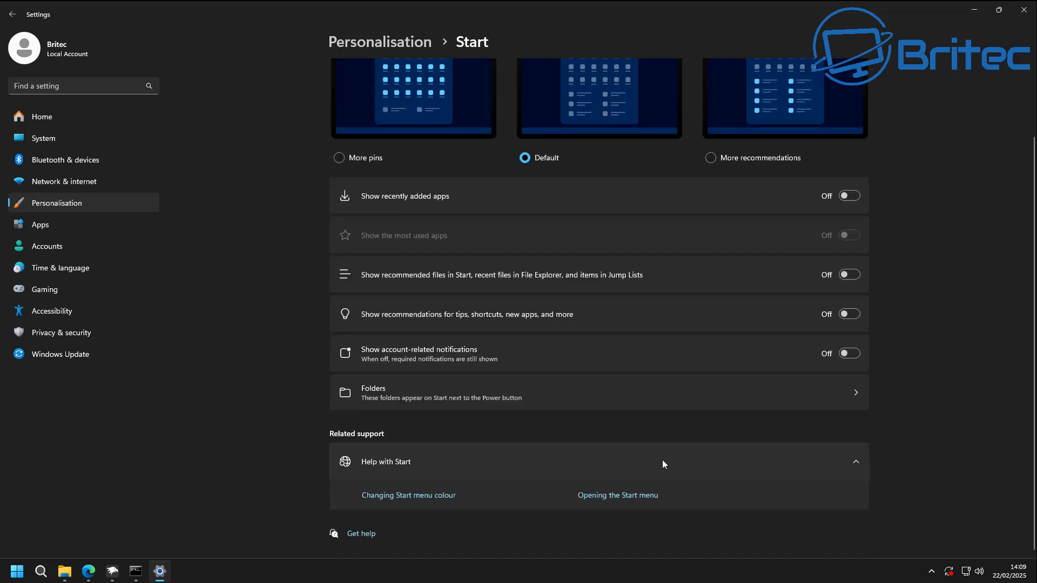
- Turn on the Settings, File Explorer, Documents, Downloads, Network and Personal folder shortcuts
left_click(491, 389)
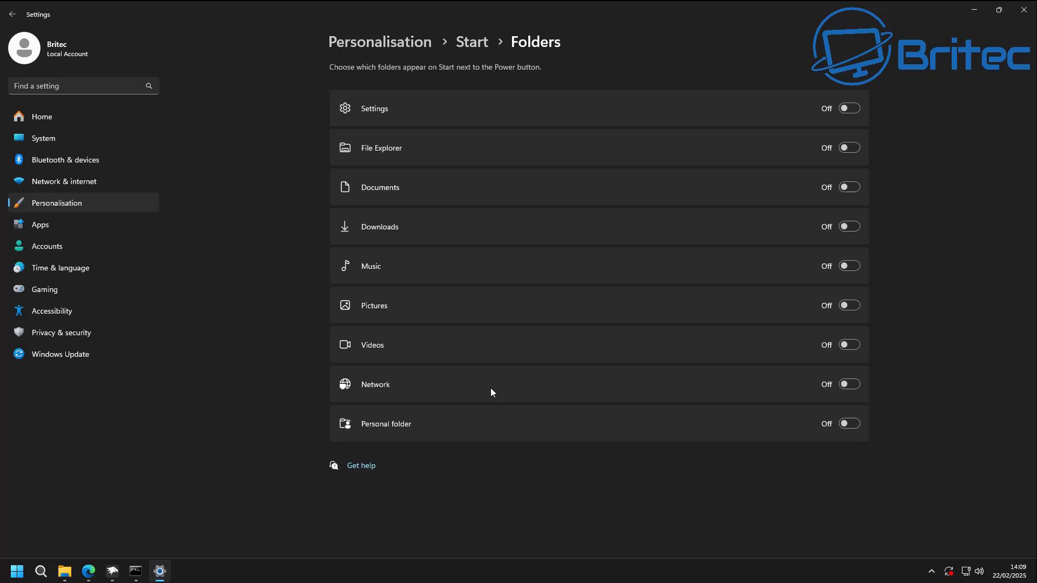
left_click(852, 109)
left_click(17, 571)
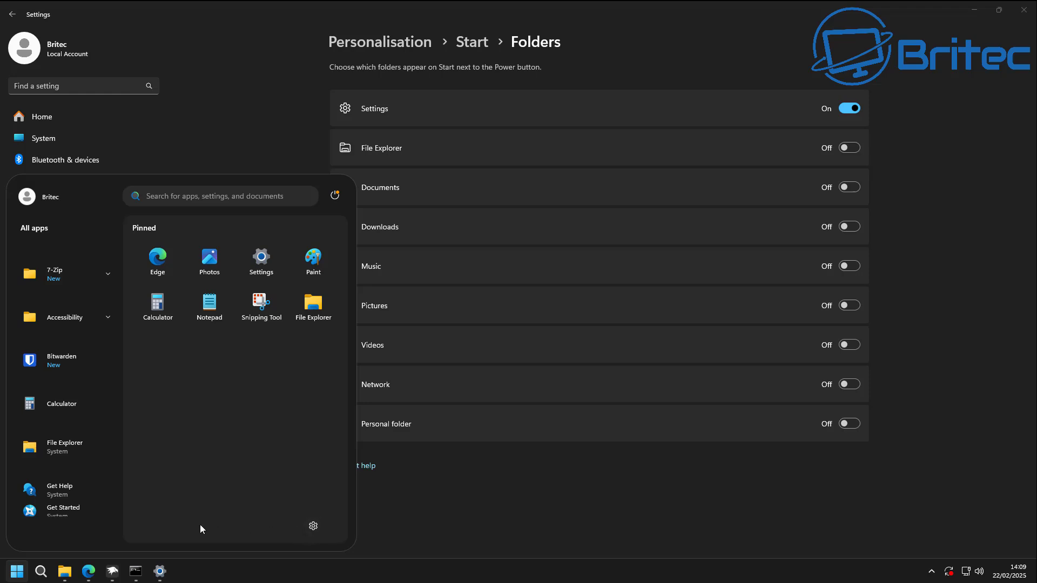
left_click(850, 148)
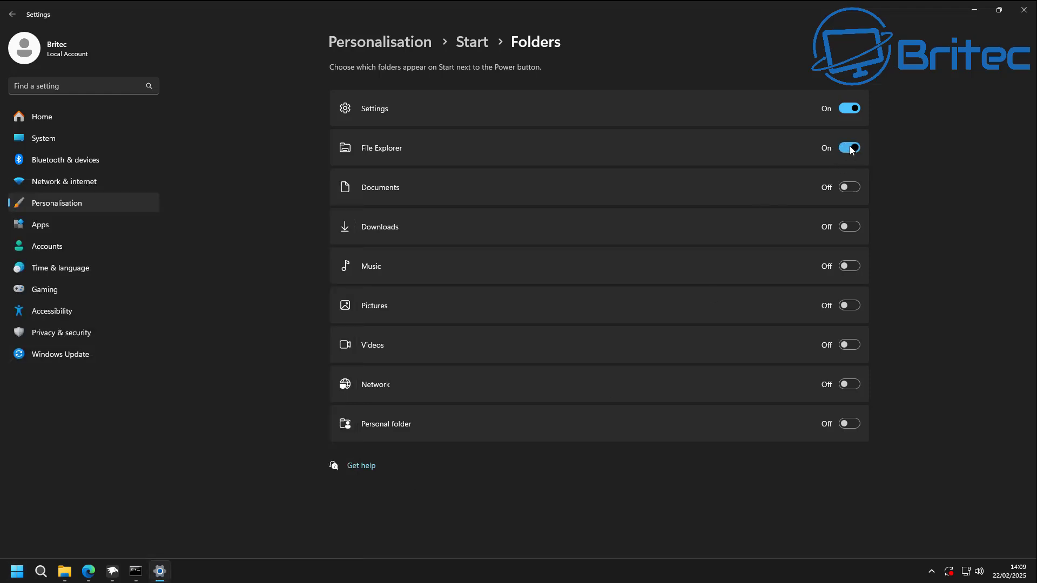
left_click(851, 187)
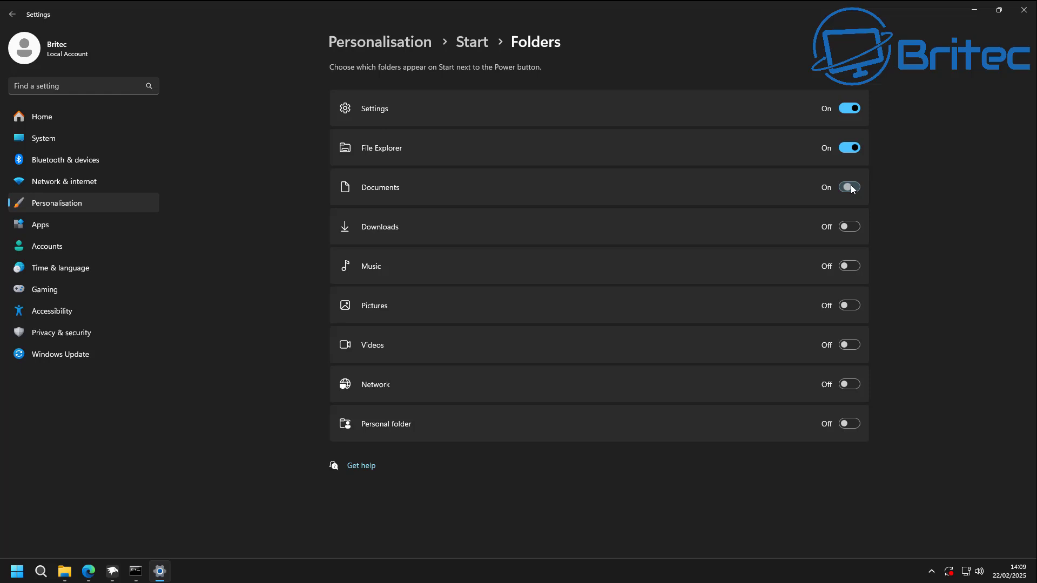
left_click(850, 228)
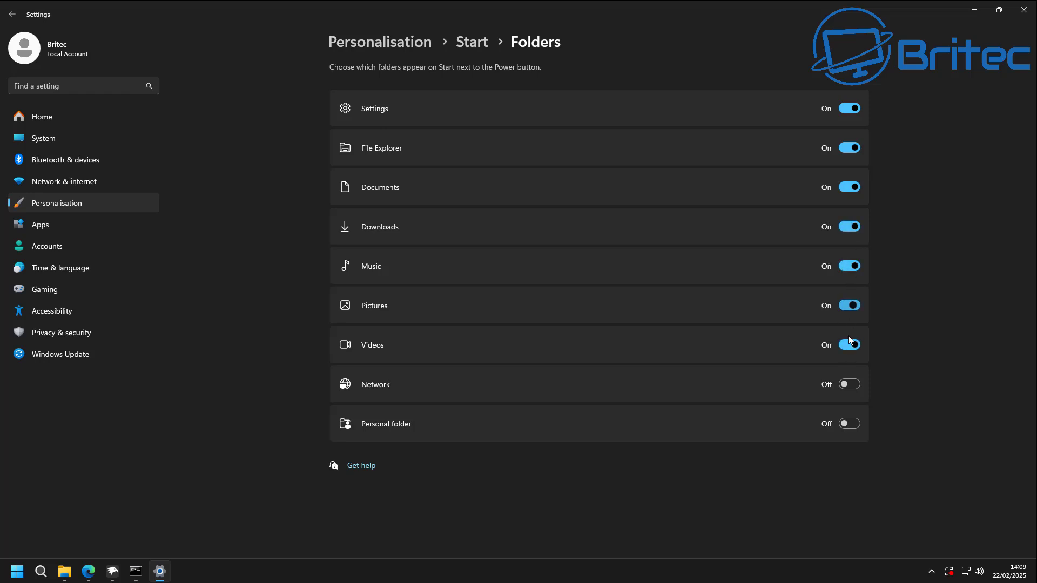
left_click(846, 423)
left_click(849, 384)
- Test the Network shortcut from Start, then close Explorer and Settings
left_click(16, 571)
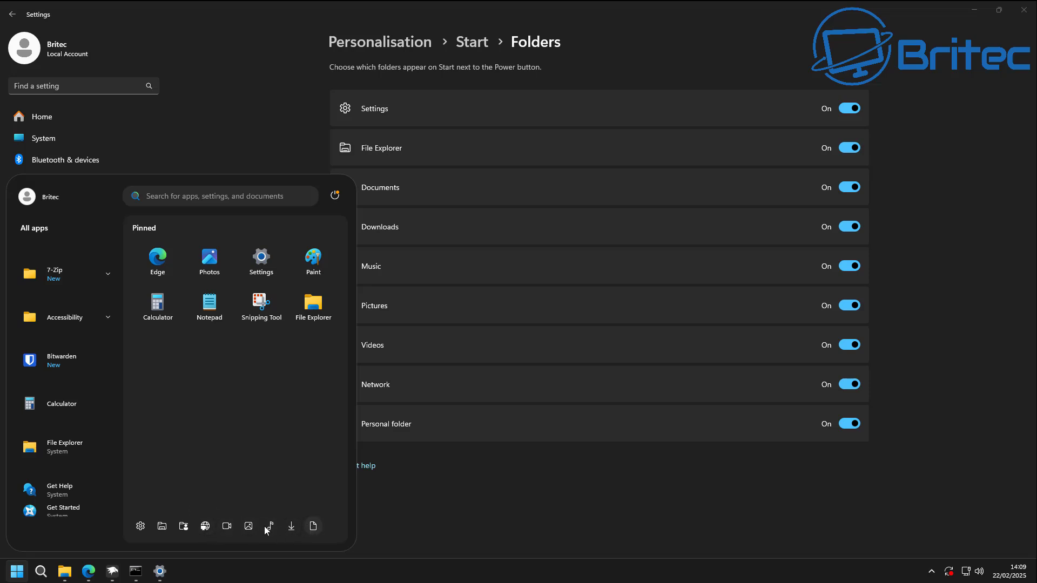
left_click(205, 526)
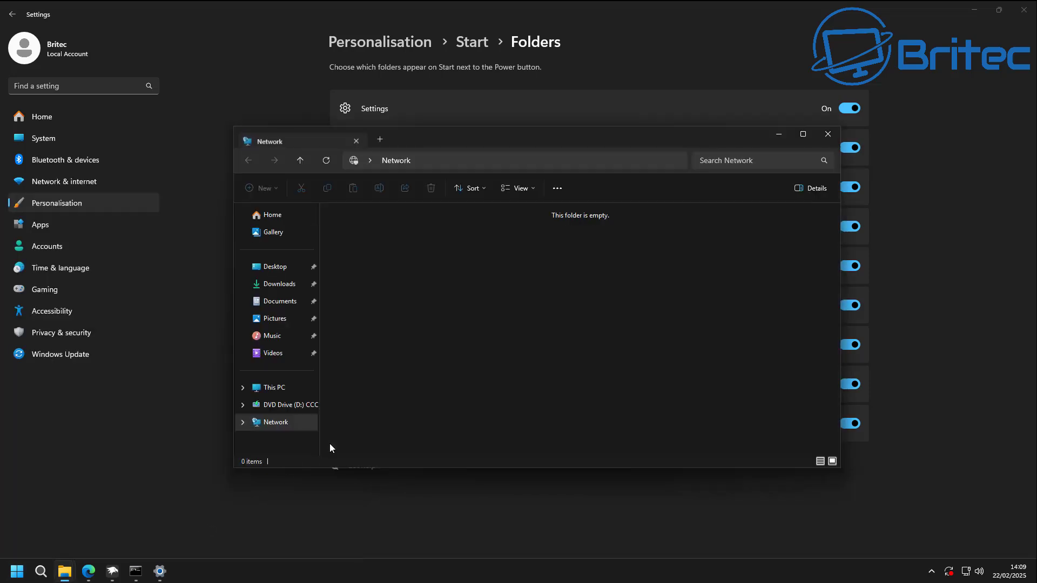
left_click(828, 133)
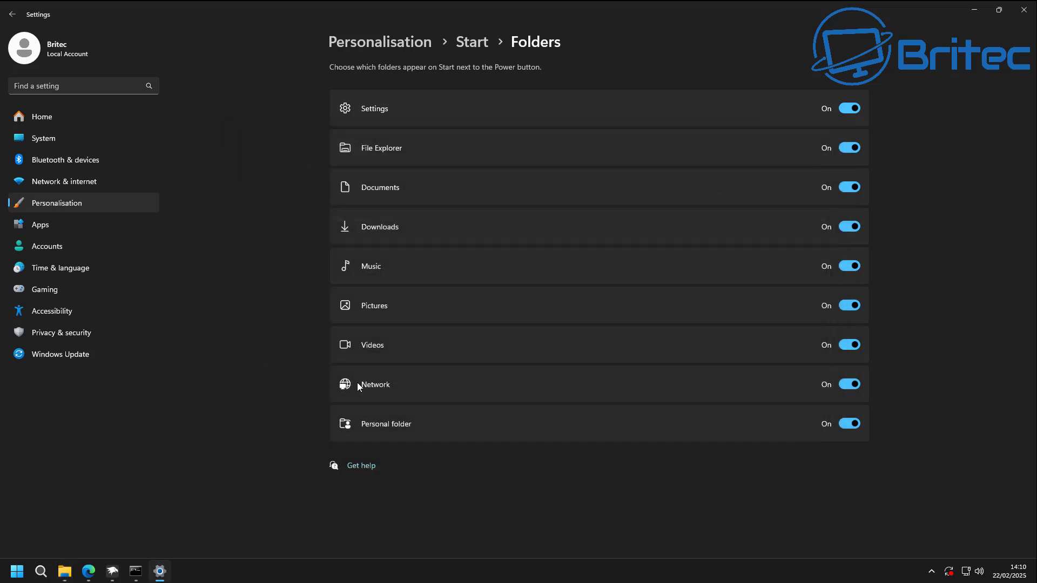
left_click(1020, 12)
left_click(17, 571)
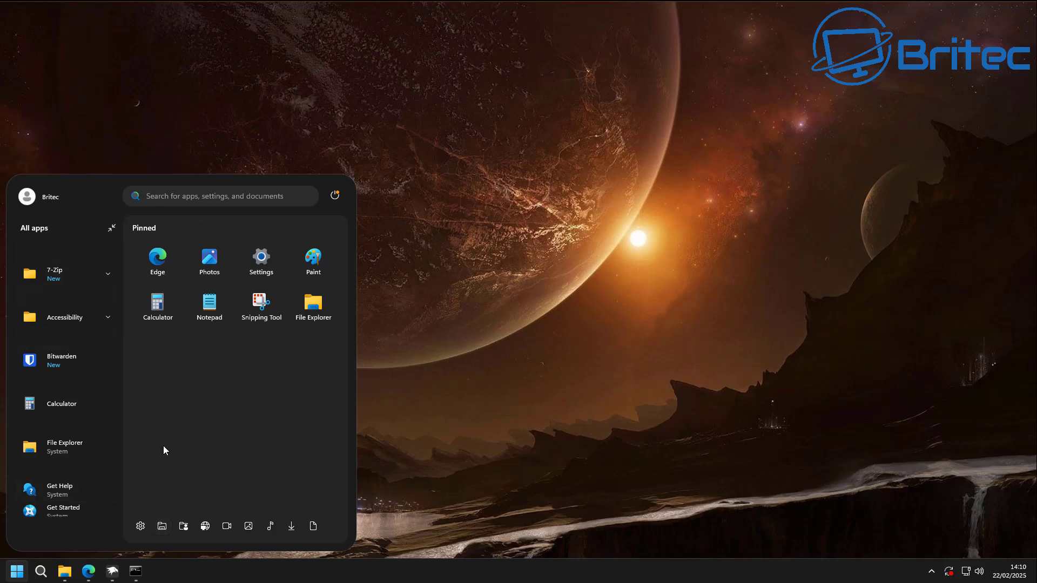
left_click(333, 198)
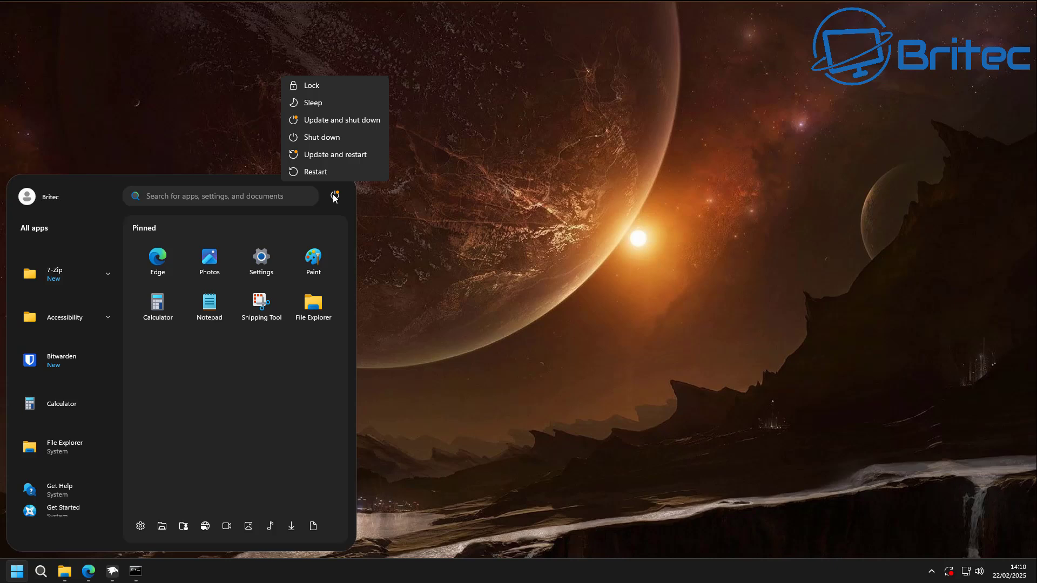
left_click(568, 269)
left_click(569, 265)
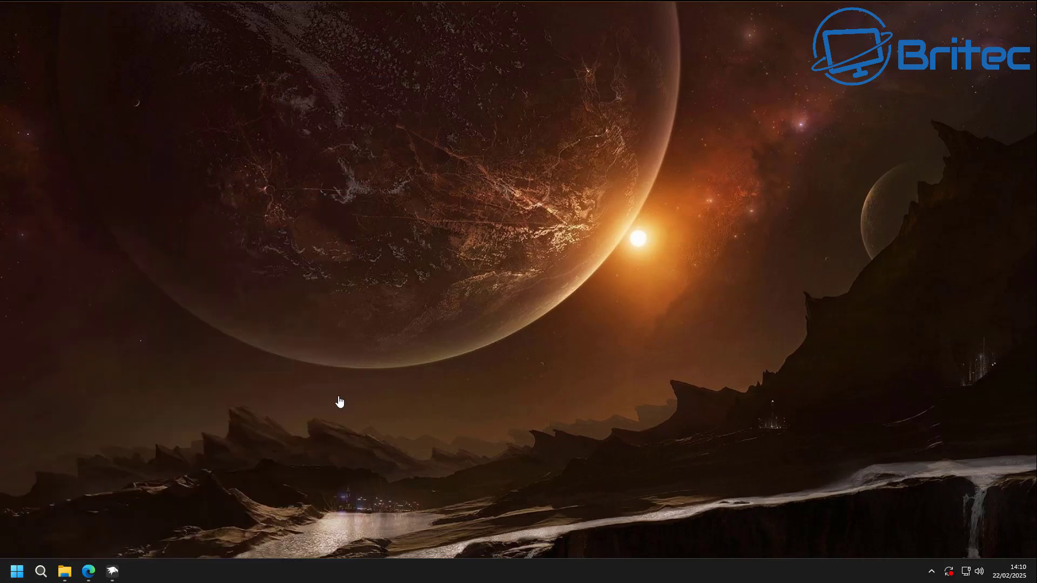
left_click(16, 570)
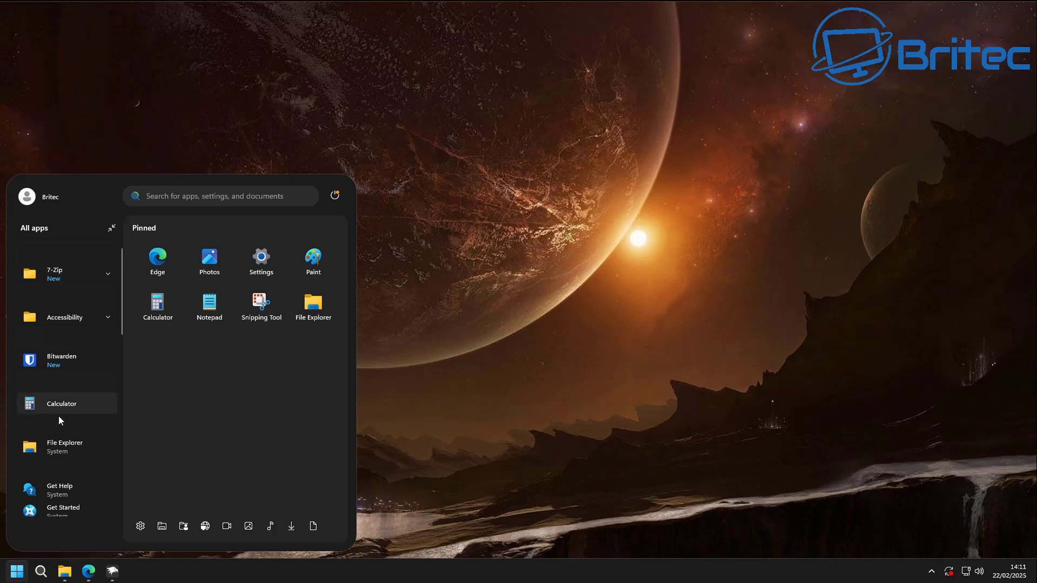
scroll(59, 418, "down", 3)
scroll(61, 419, "down", 10)
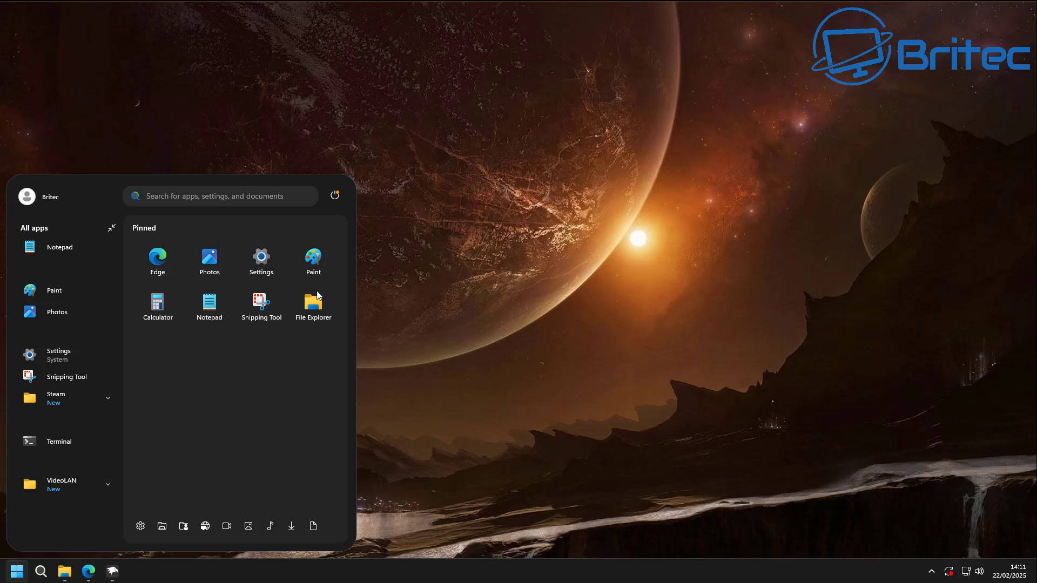
left_click(409, 266)
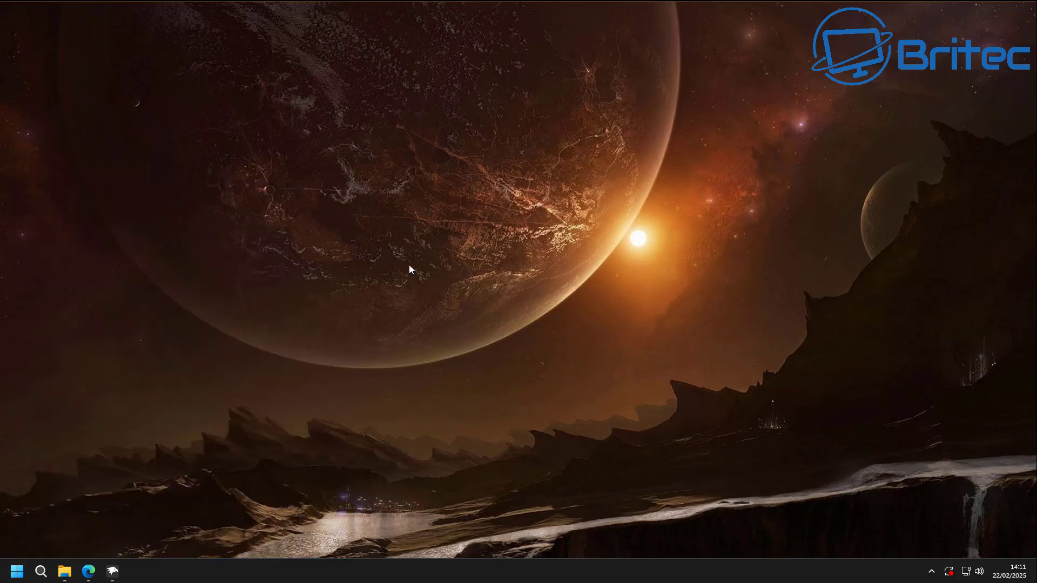